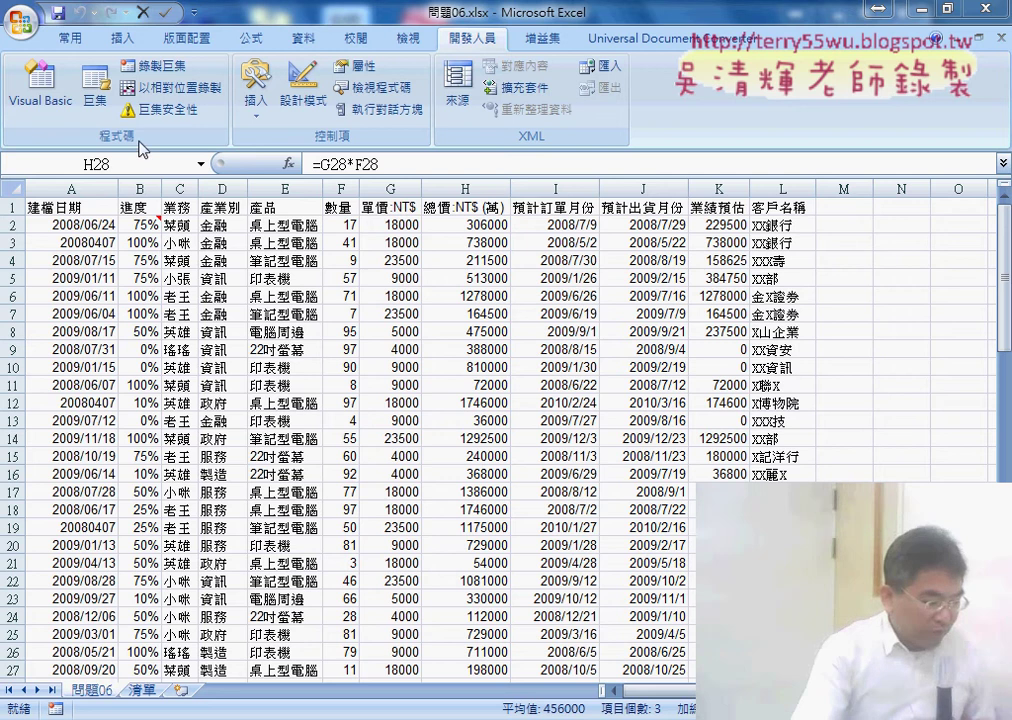
- Run the 批次篩選業務 macro from the Macros list to create the salesperson sheets
left_click(99, 95)
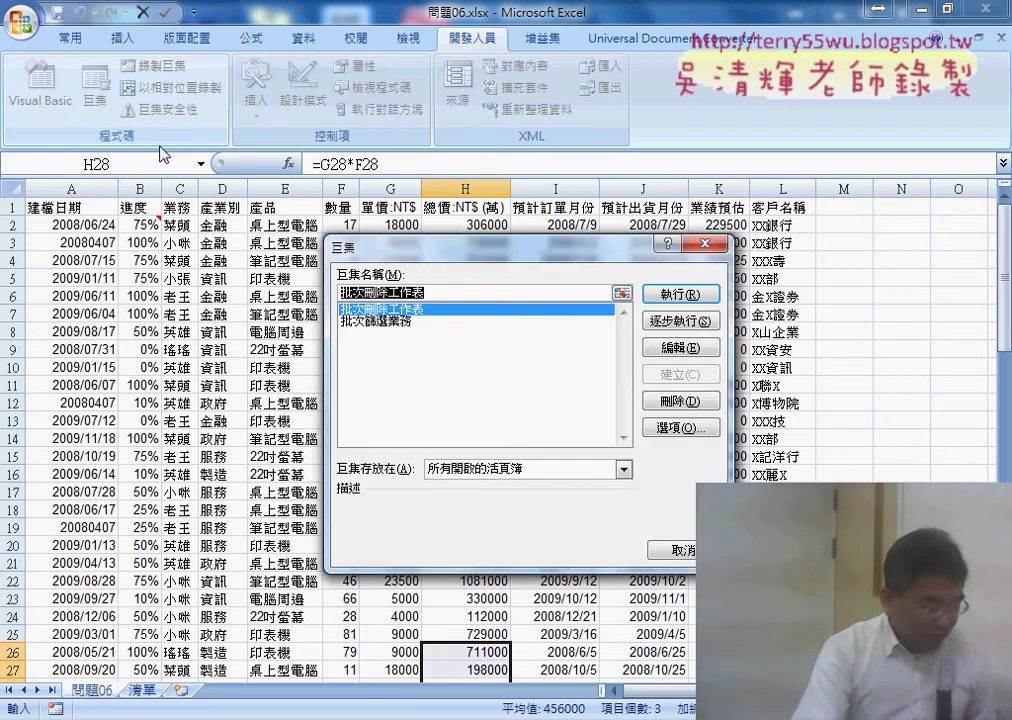
left_click(375, 322)
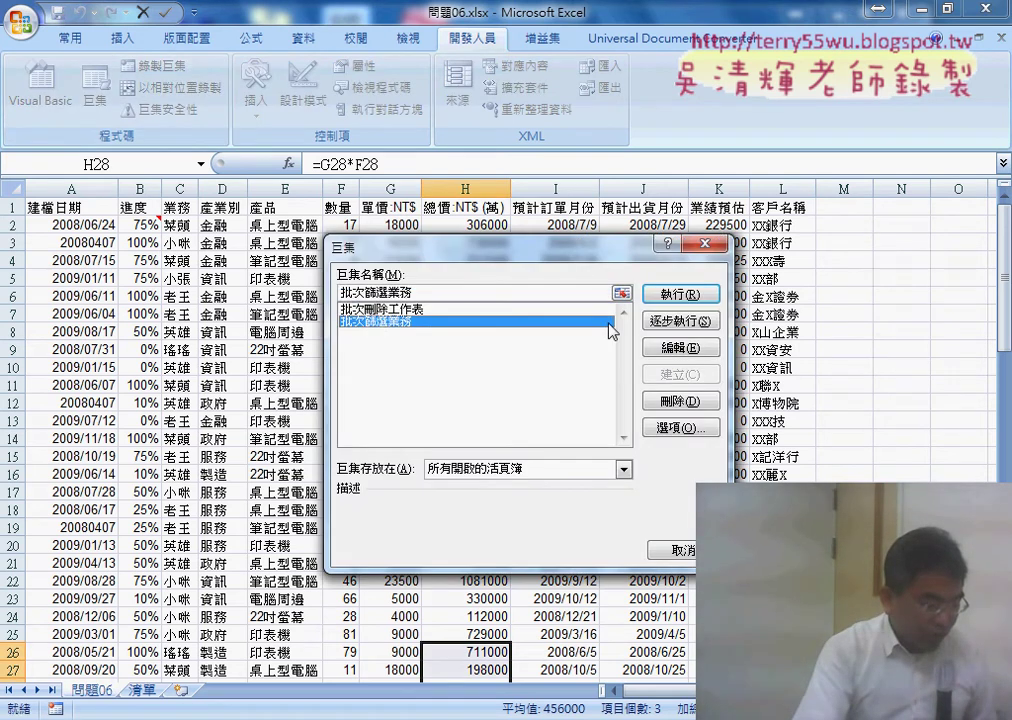
left_click(699, 295)
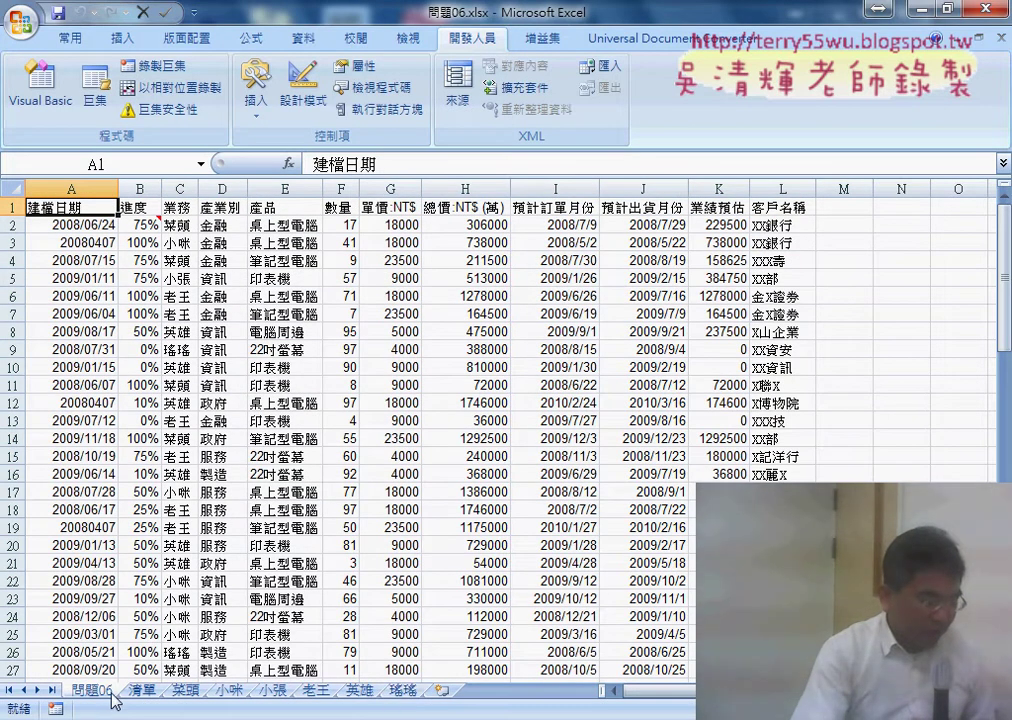
- Annotate the new salesperson sheets, then run the sheet-deleting macro to remove them
left_click(93, 98)
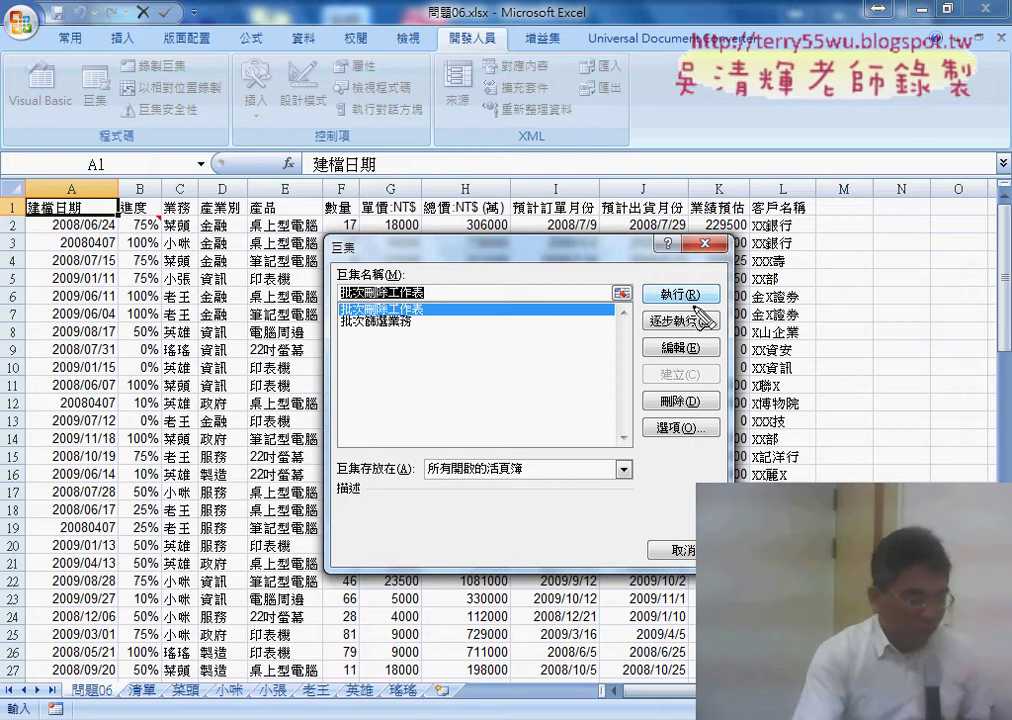
left_click_drag(712, 282, 705, 281)
mouse_move(410, 703)
left_mouse_down()
mouse_move(212, 710)
mouse_move(413, 712)
left_mouse_up()
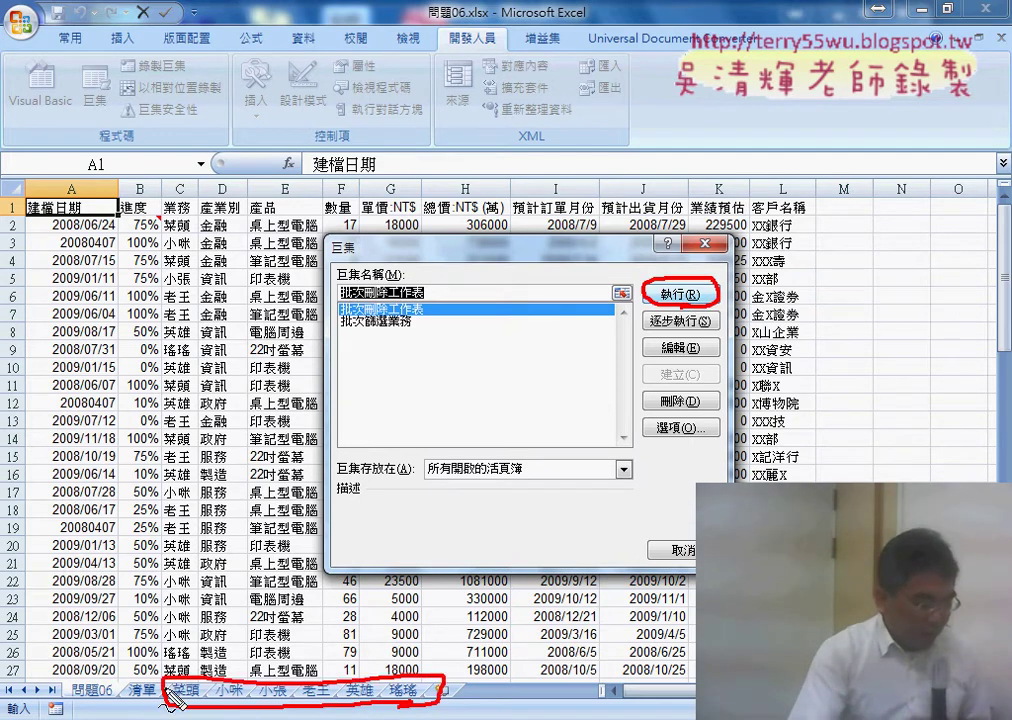
left_click_drag(185, 648, 265, 655)
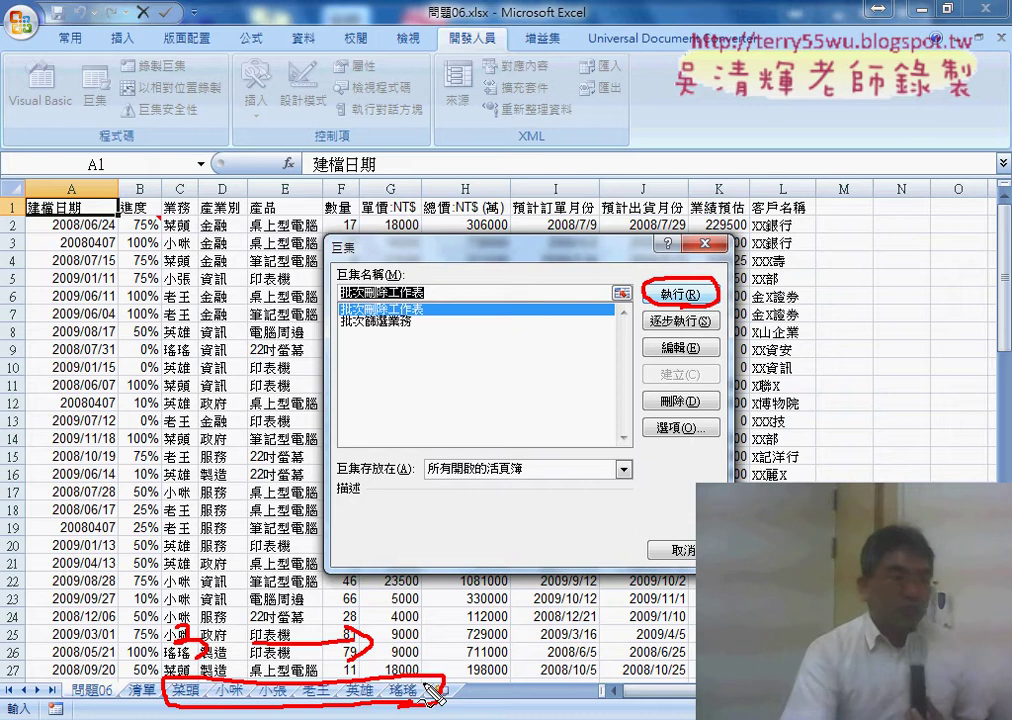
key("Escape")
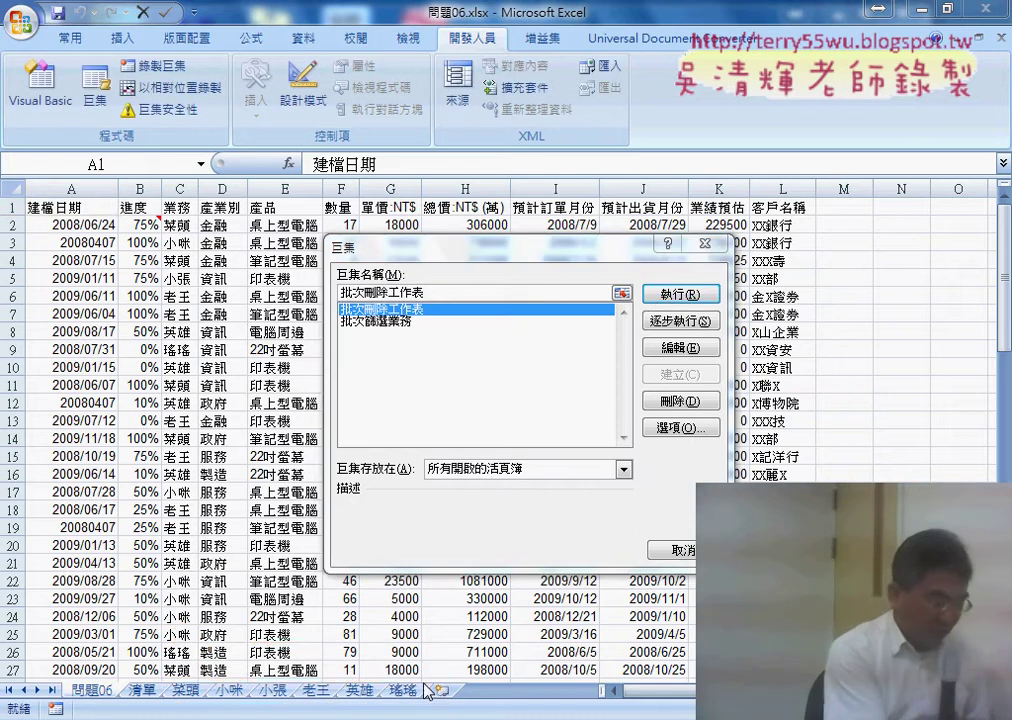
left_click(684, 294)
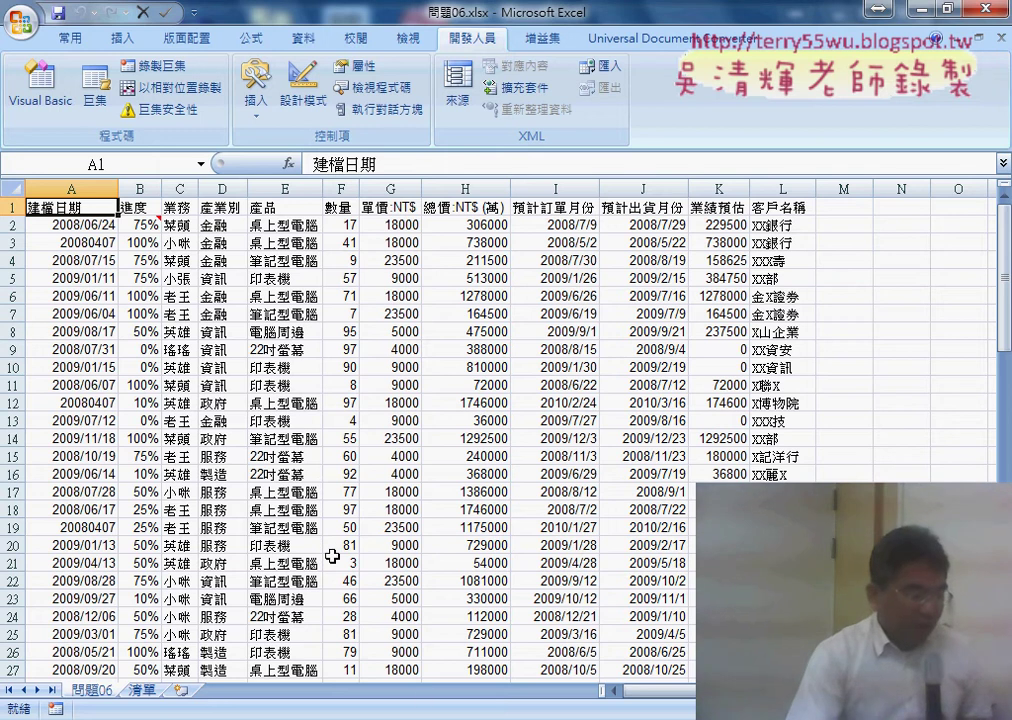
- Open the module code in the Visual Basic Editor; start Insert > Procedure, then cancel it
left_click(40, 85)
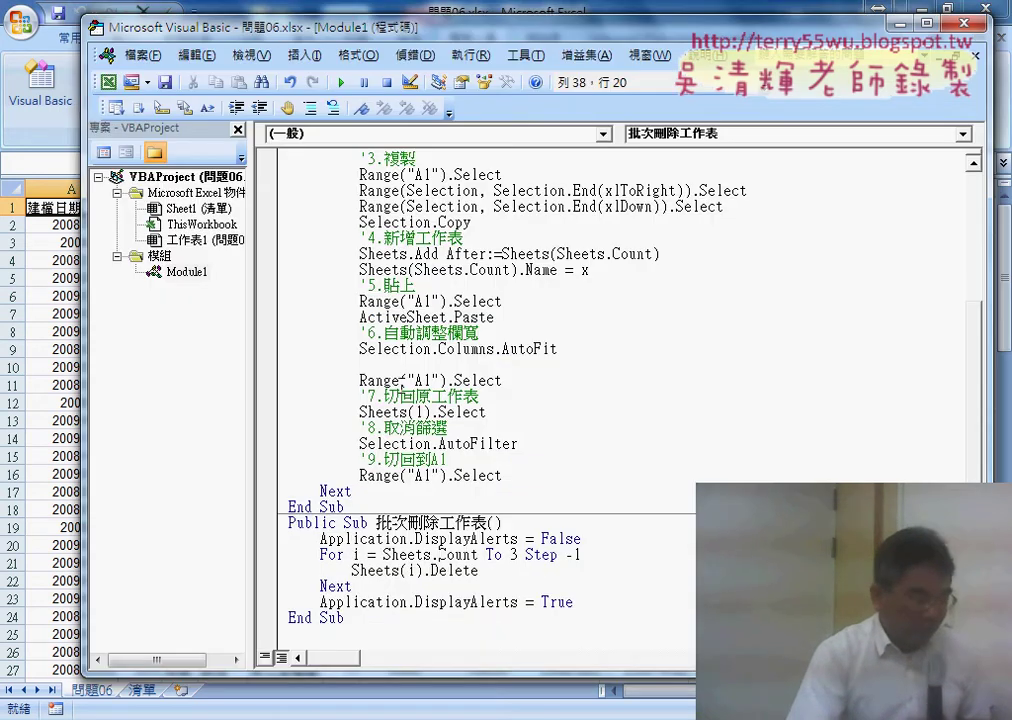
left_click(304, 55)
left_click(290, 69)
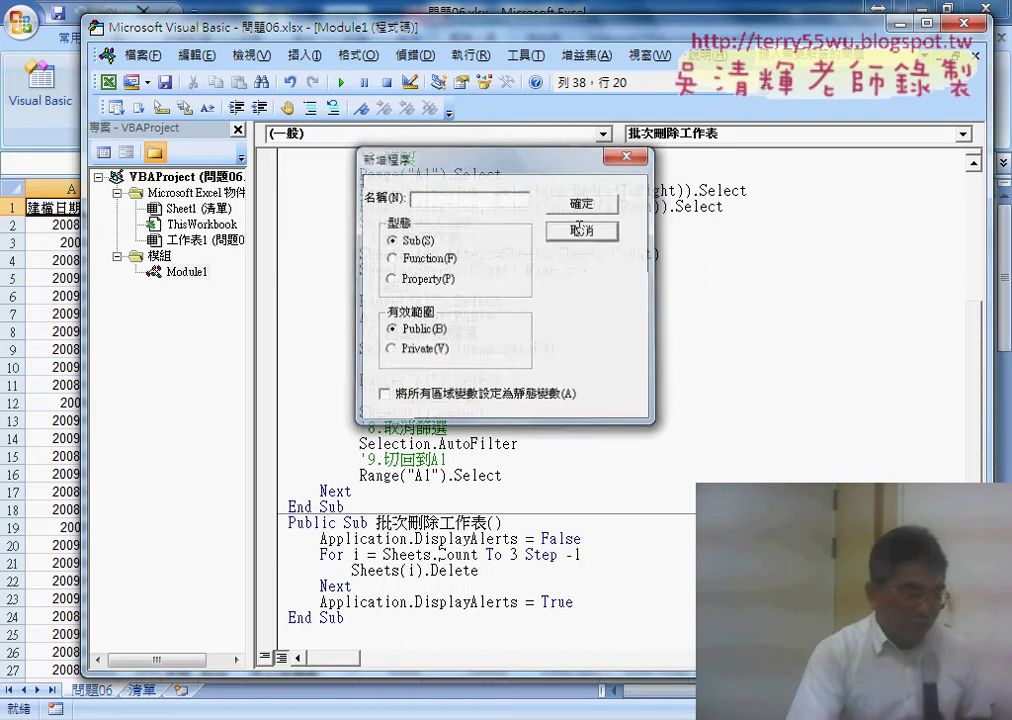
left_click(583, 230)
- Run 批次篩選業務 from the editor to recreate the six salesperson sheets
left_click(468, 413)
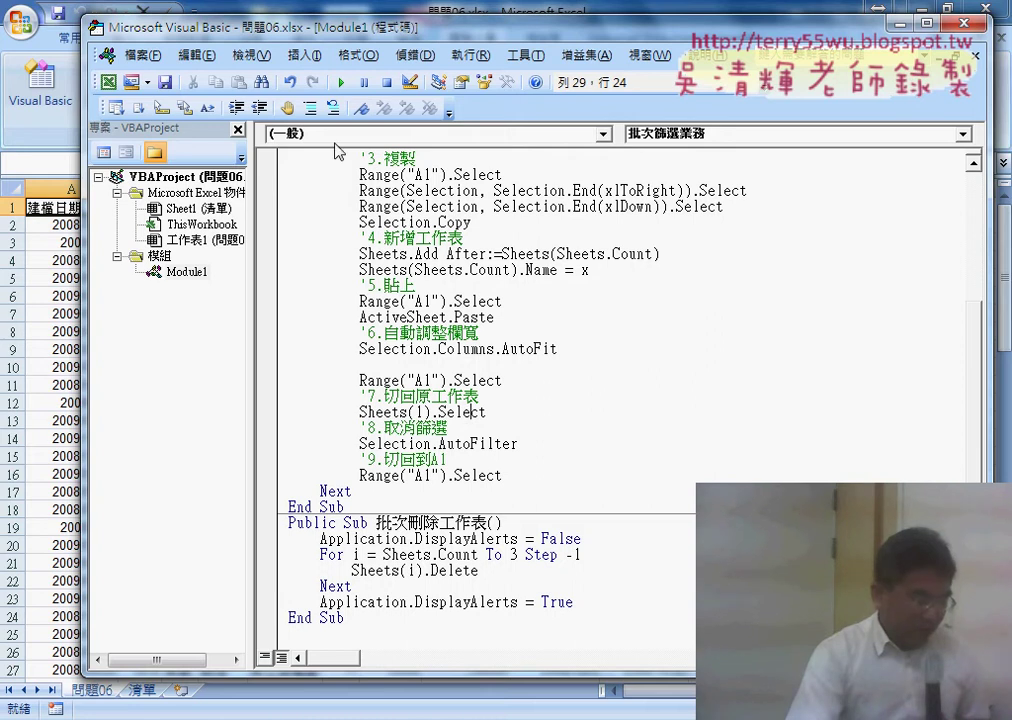
left_click(344, 88)
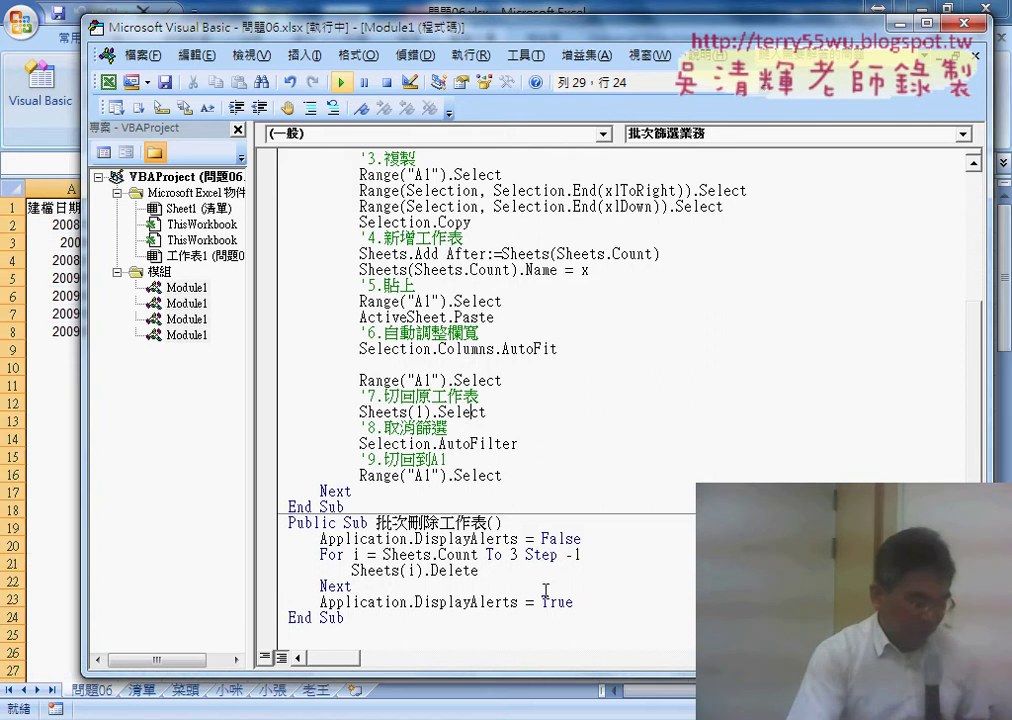
left_click_drag(488, 676, 488, 595)
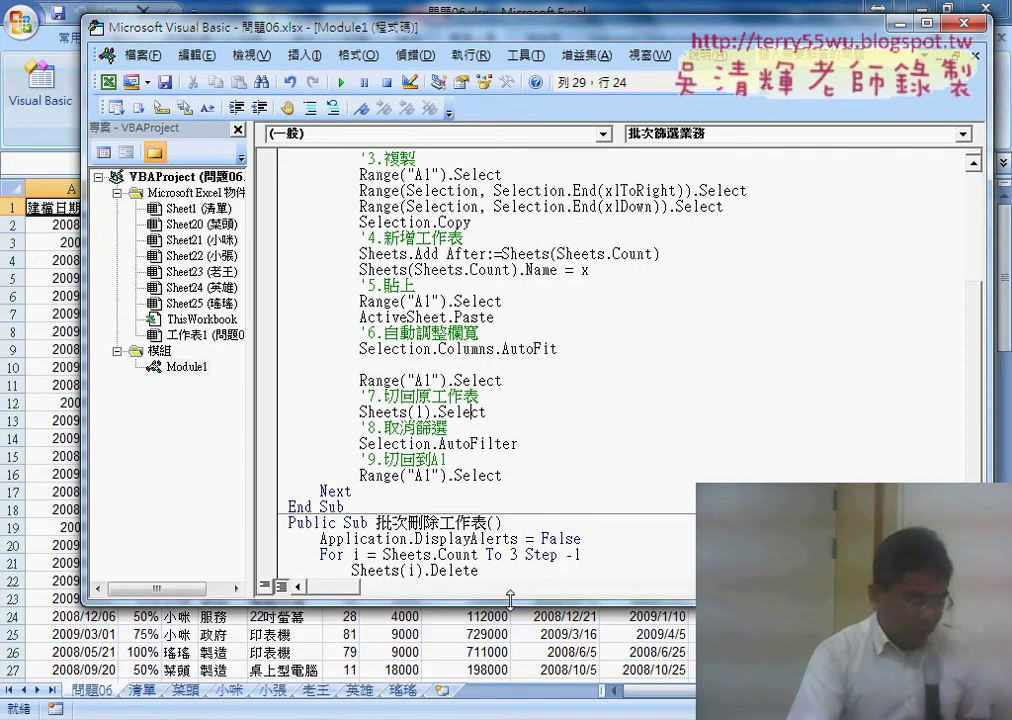
scroll(640, 481, "down", 2)
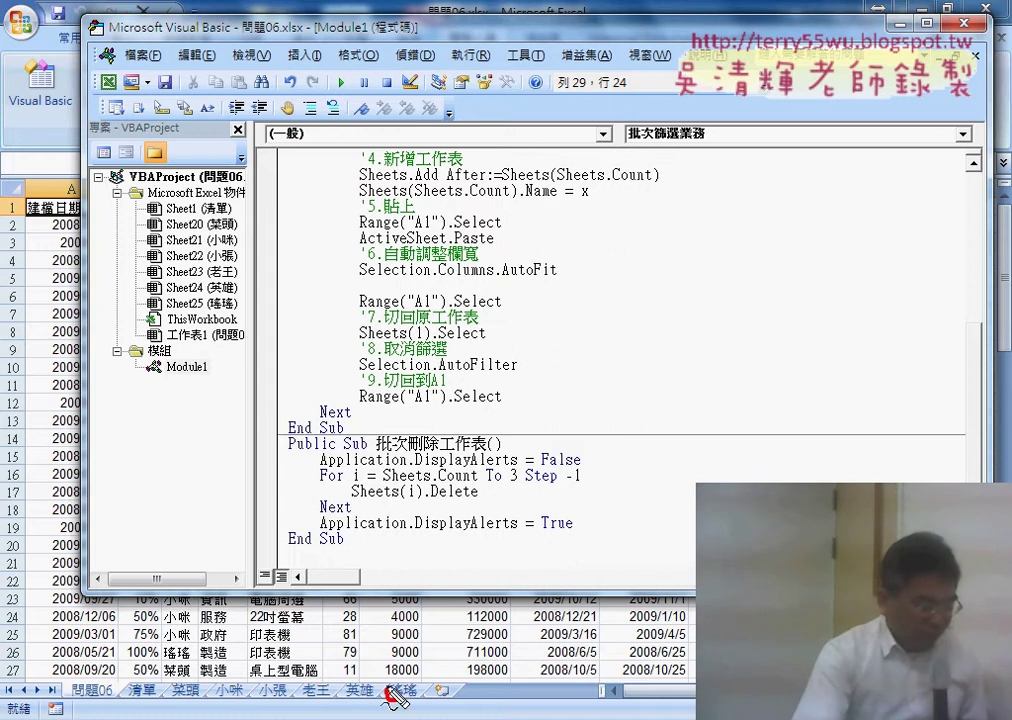
mouse_move(393, 700)
left_mouse_down()
mouse_move(388, 663)
mouse_move(222, 652)
left_mouse_up()
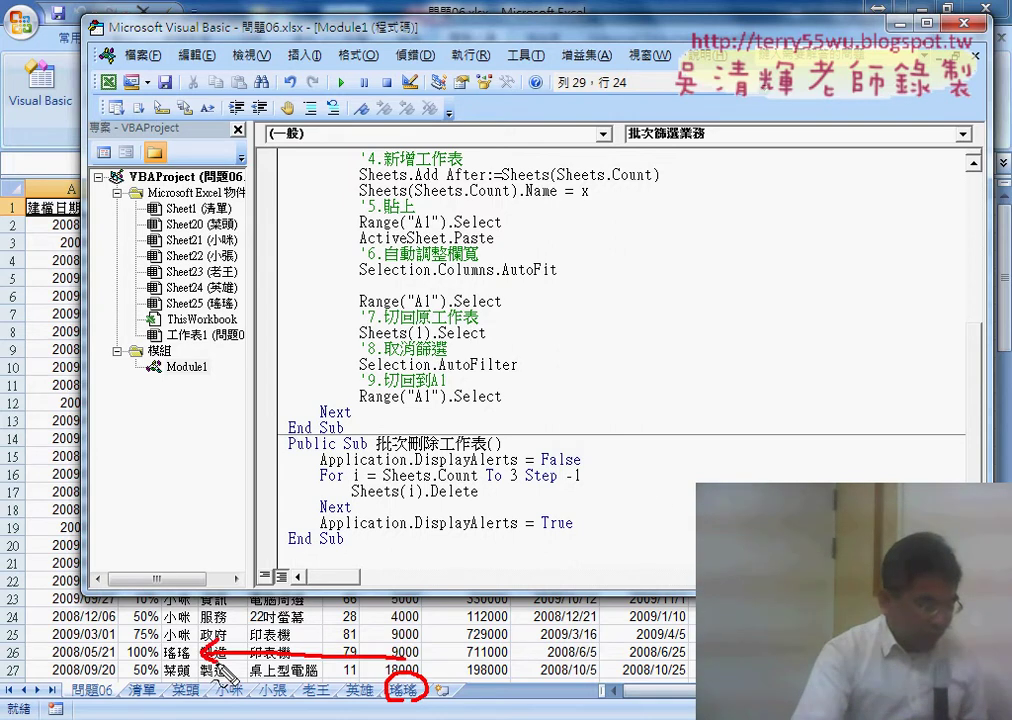
left_click_drag(168, 620, 180, 640)
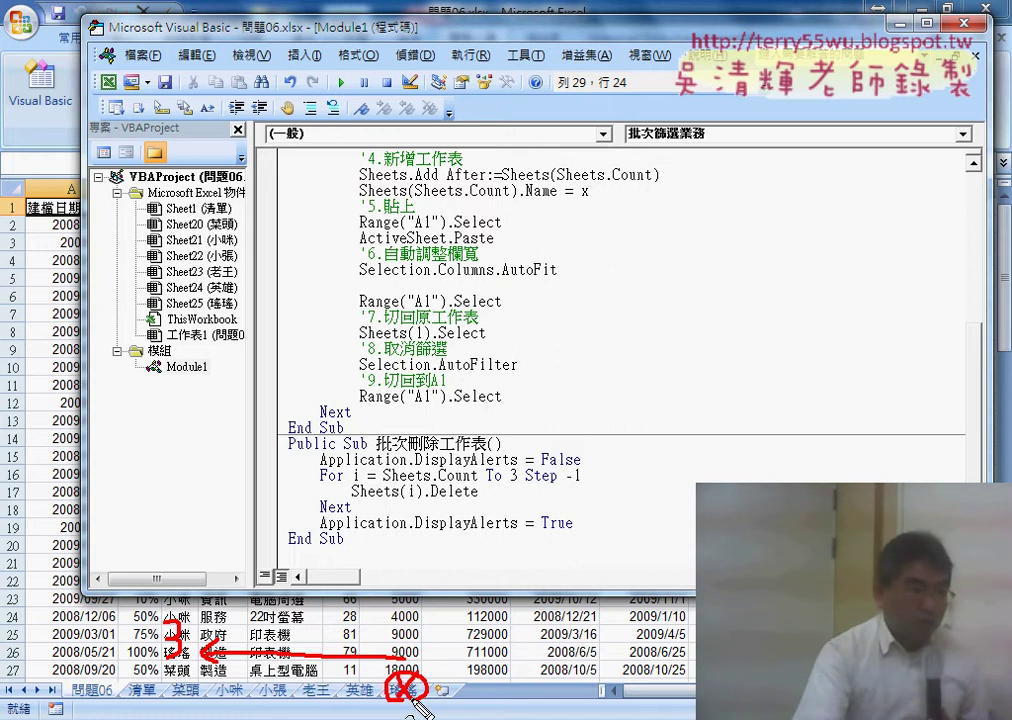
left_click_drag(178, 686, 194, 682)
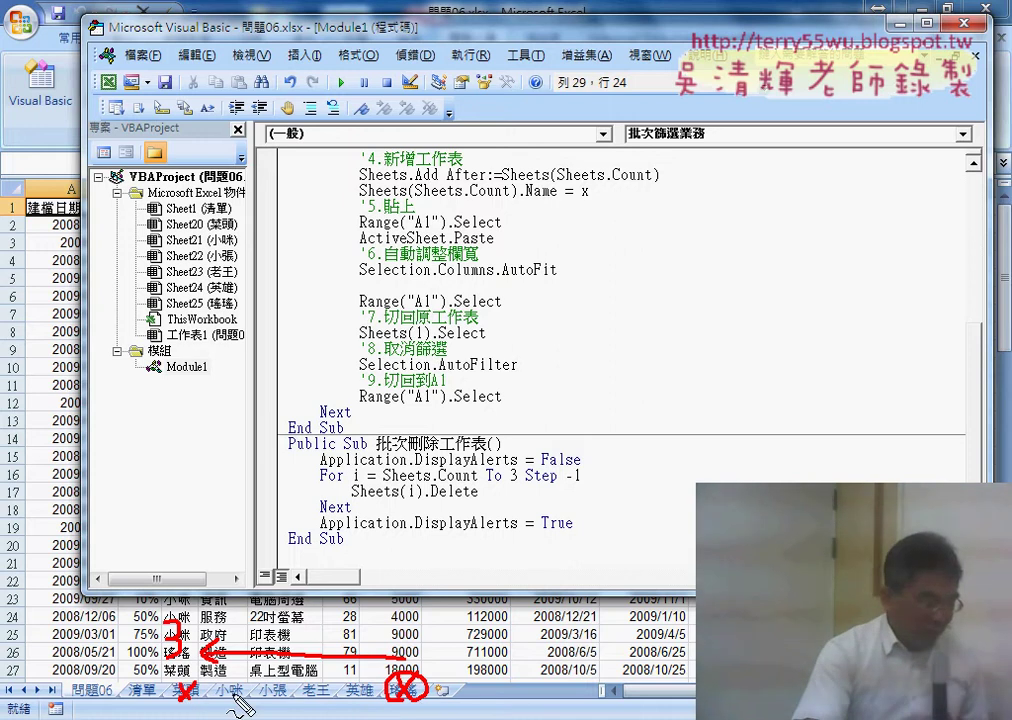
mouse_move(251, 604)
left_mouse_down()
mouse_move(238, 623)
mouse_move(246, 646)
left_mouse_up()
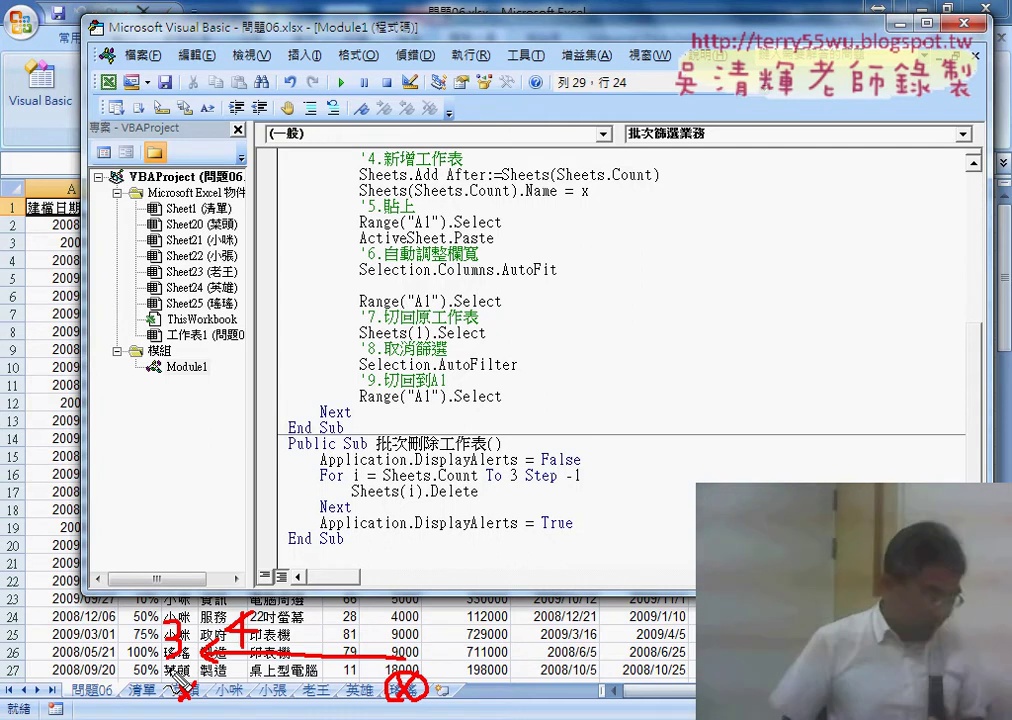
key("Escape")
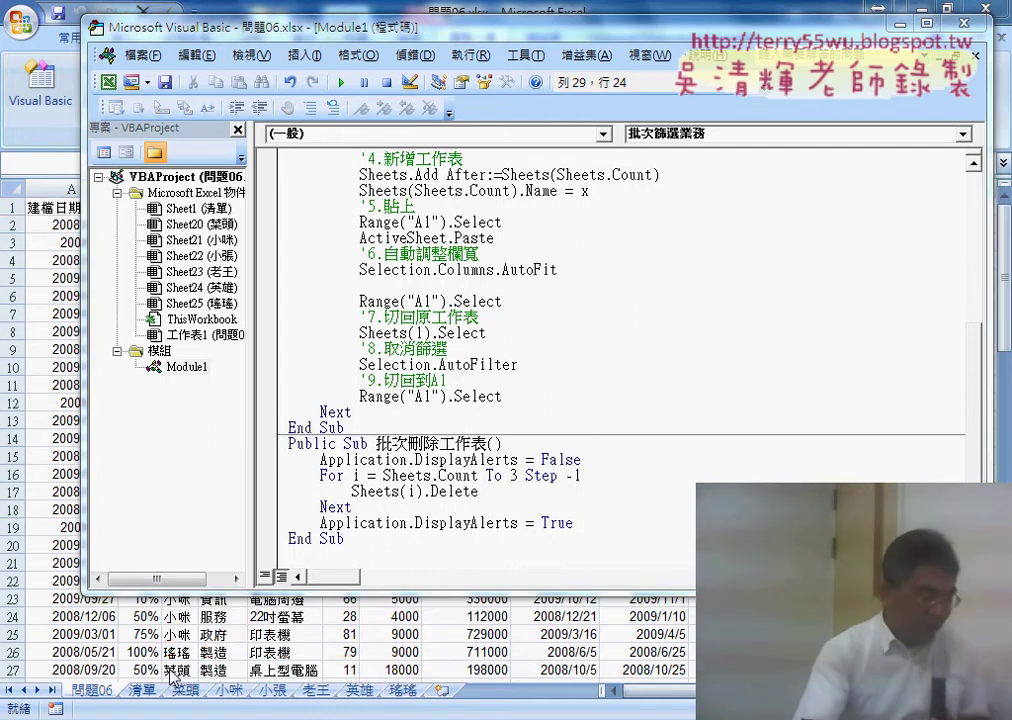
double_click(356, 476)
left_click_drag(383, 476, 473, 476)
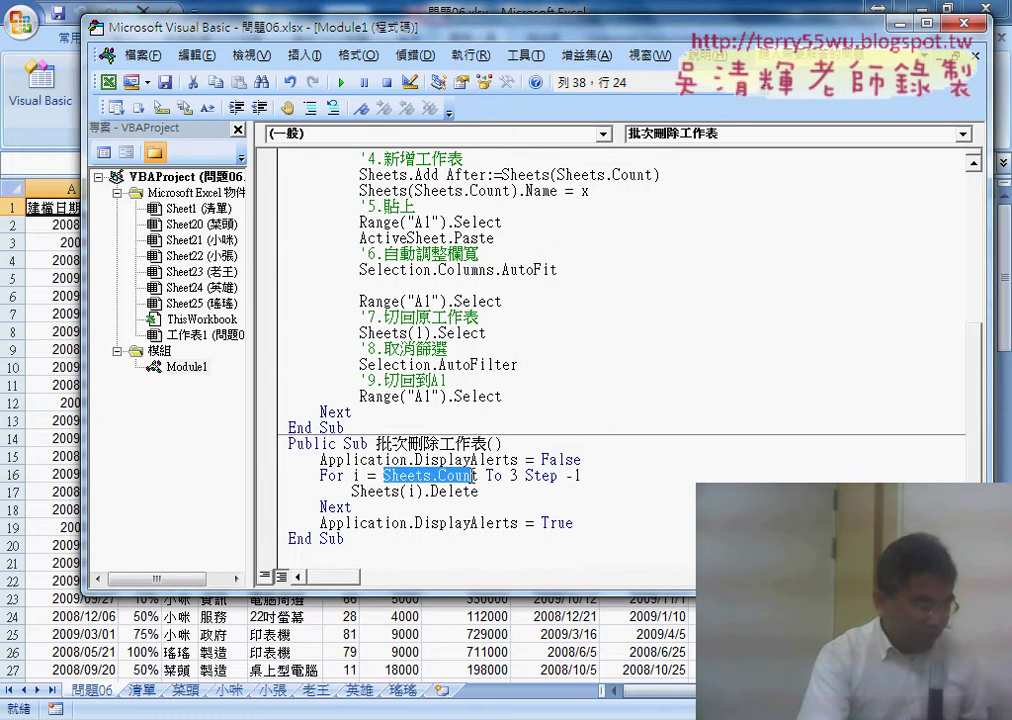
left_click(487, 476)
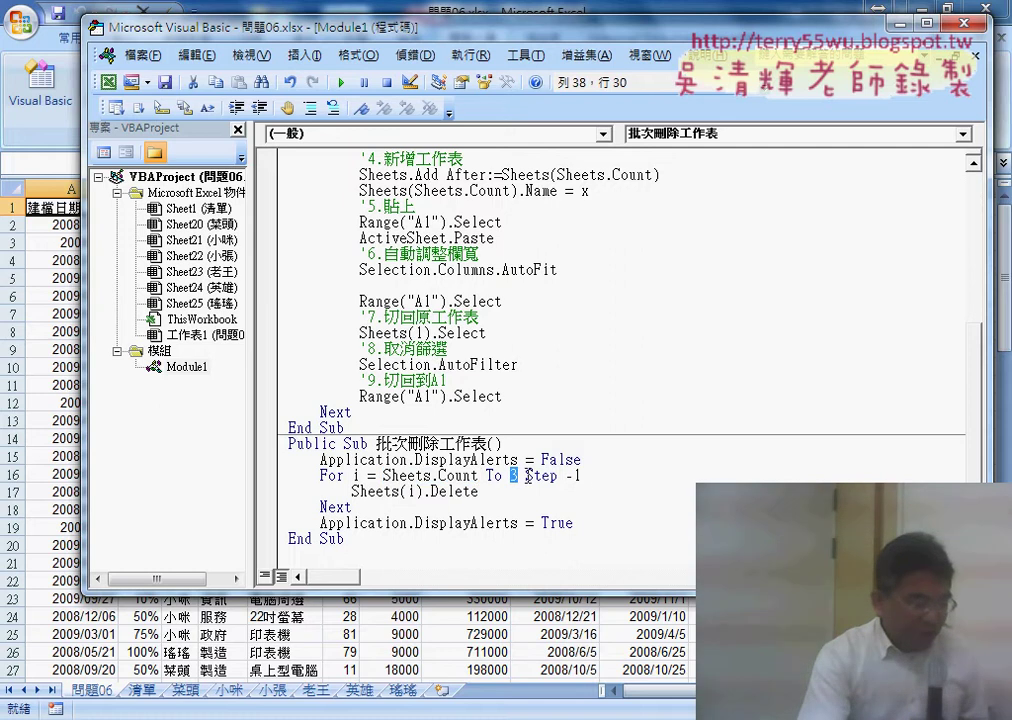
left_click_drag(528, 476, 587, 478)
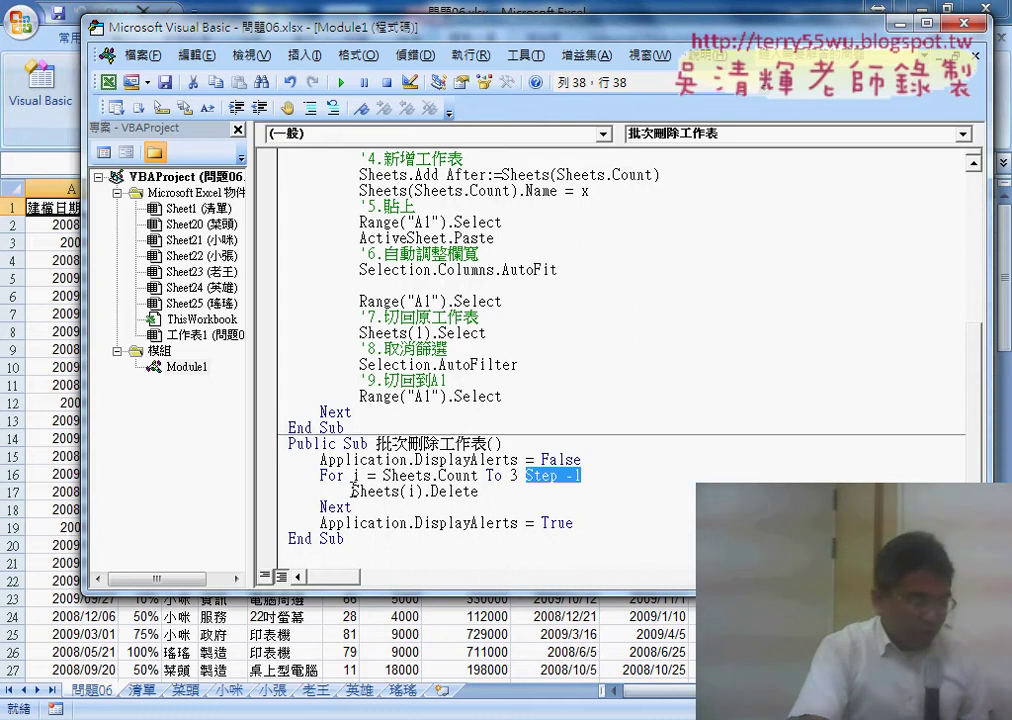
left_click_drag(352, 491, 401, 491)
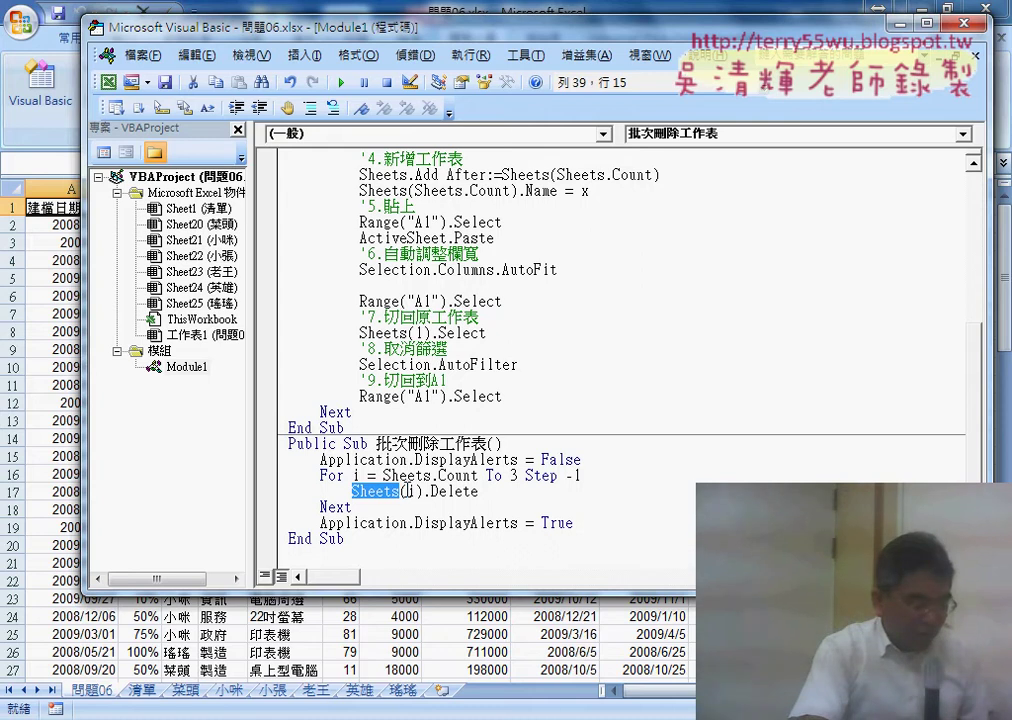
double_click(410, 491)
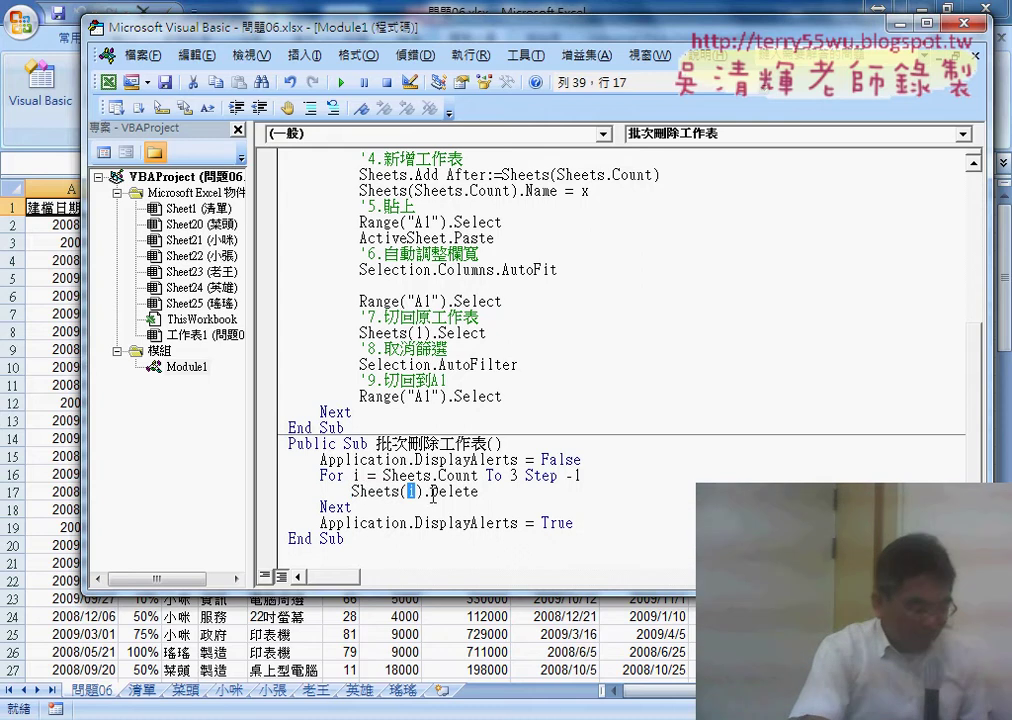
left_click_drag(479, 491, 358, 491)
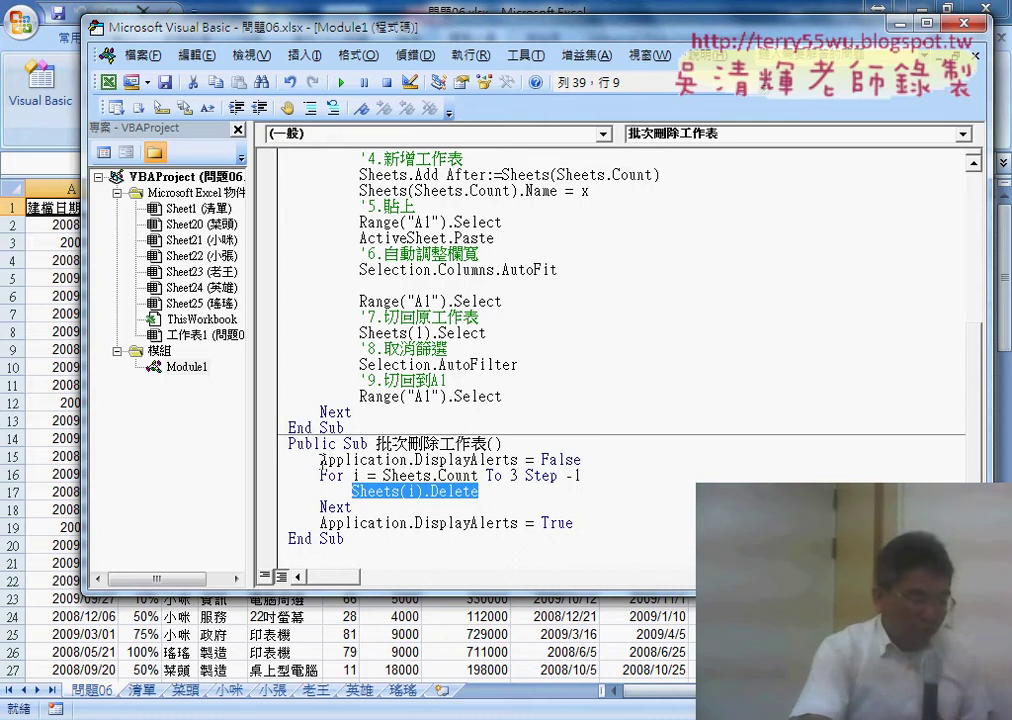
left_click(320, 460)
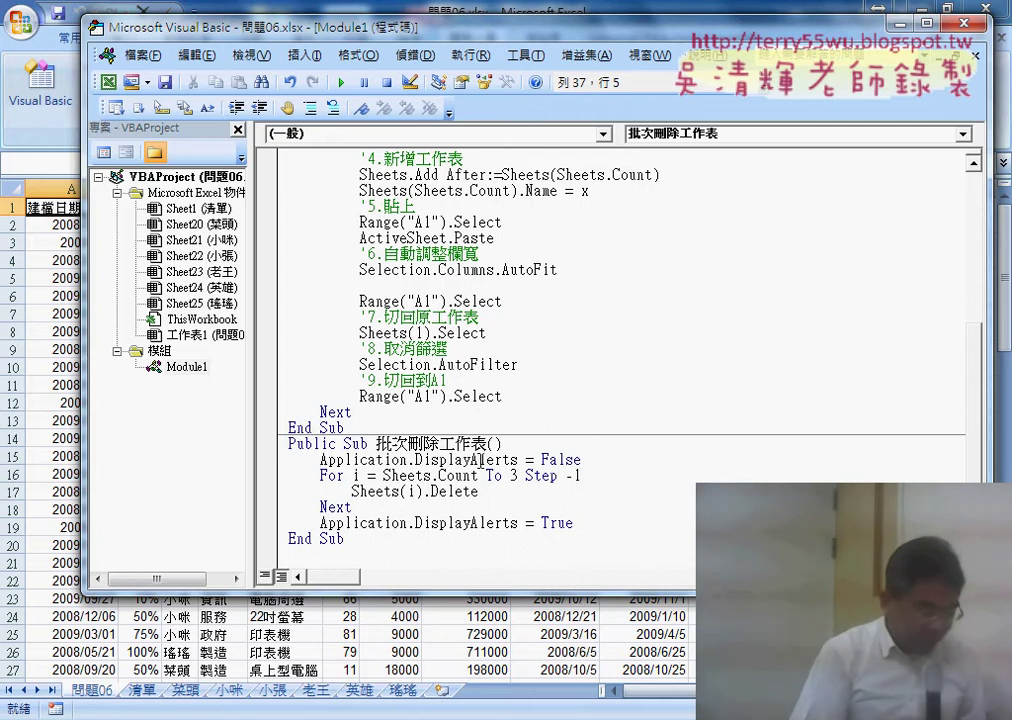
- Comment out both Application.DisplayAlerts lines with an apostrophe
type("'")
key("Down")
key("Down")
key("Down")
key("Down")
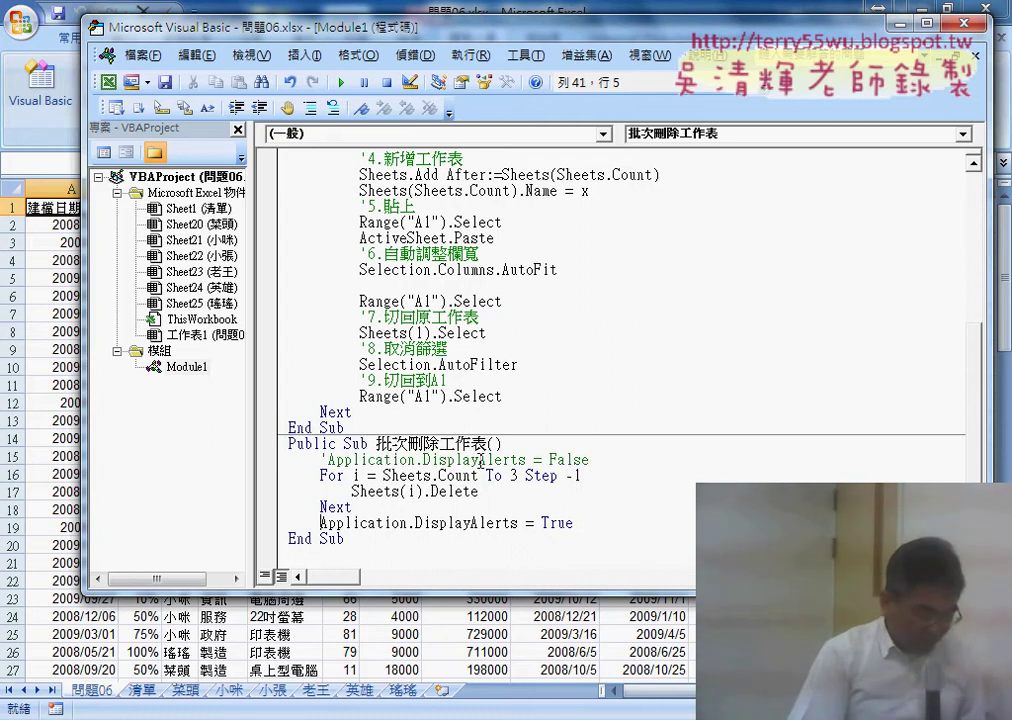
type("'")
- Run 批次刪除工作表 and confirm 刪除 for each sheet, 瑤瑤 through 菜頭
left_click(512, 490)
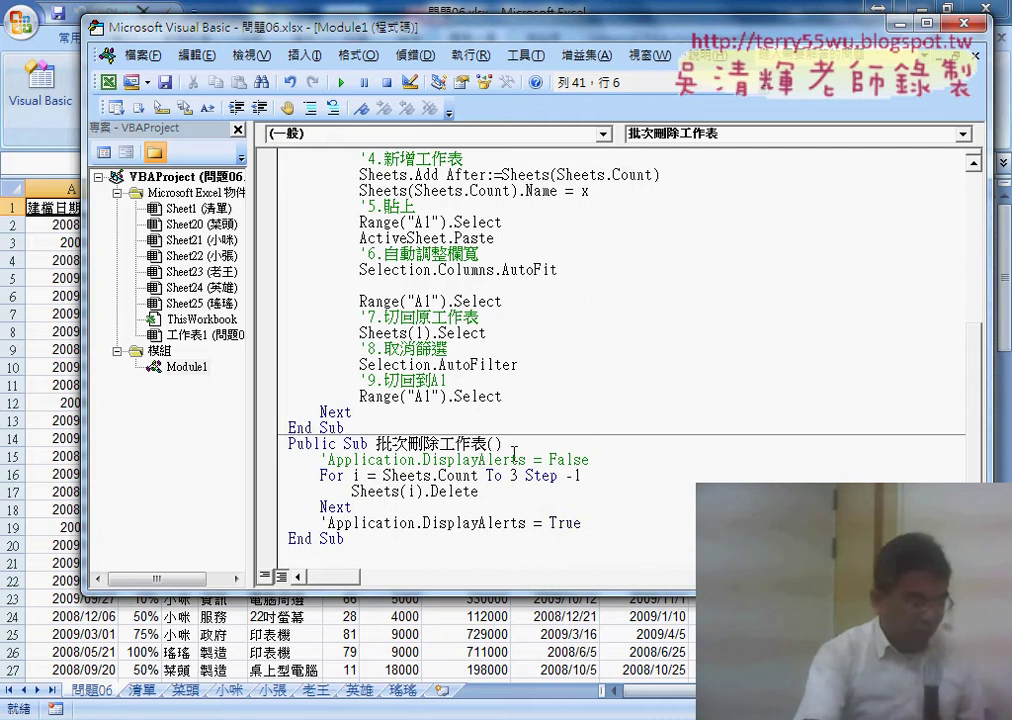
left_click(343, 84)
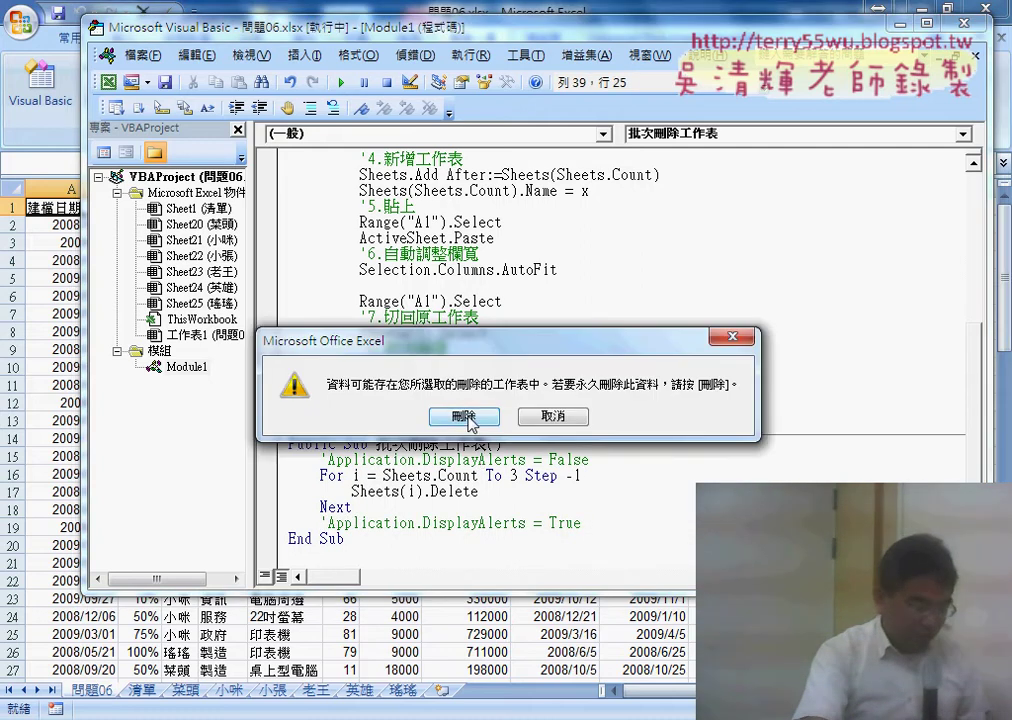
left_click(466, 417)
left_click(466, 417)
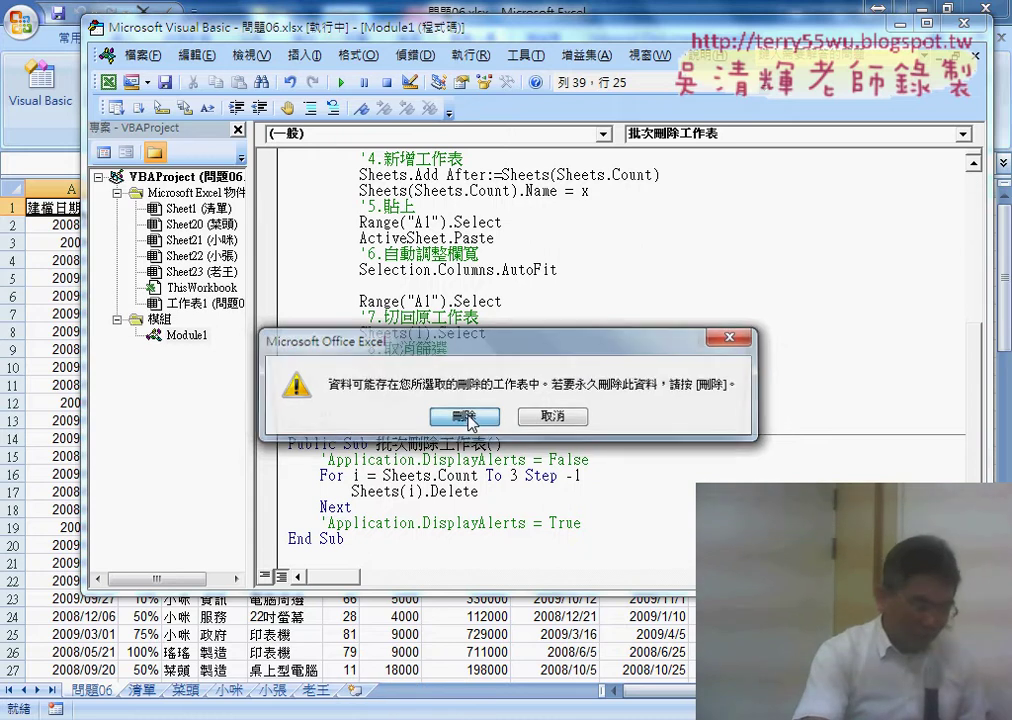
left_click(466, 417)
left_click(466, 417)
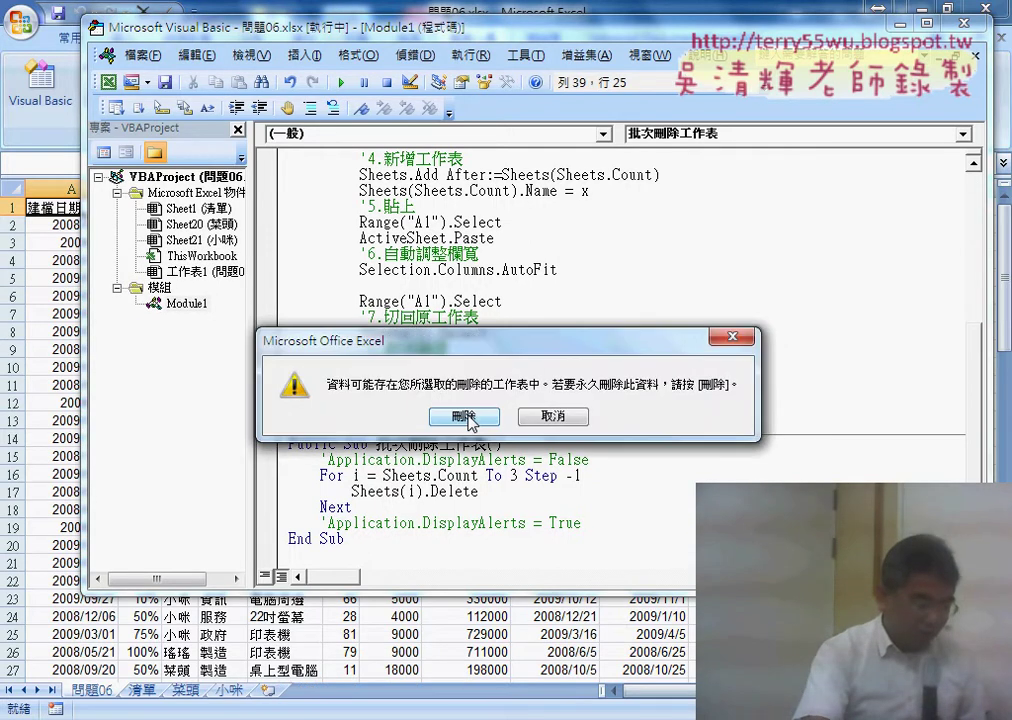
left_click(466, 417)
left_click(466, 417)
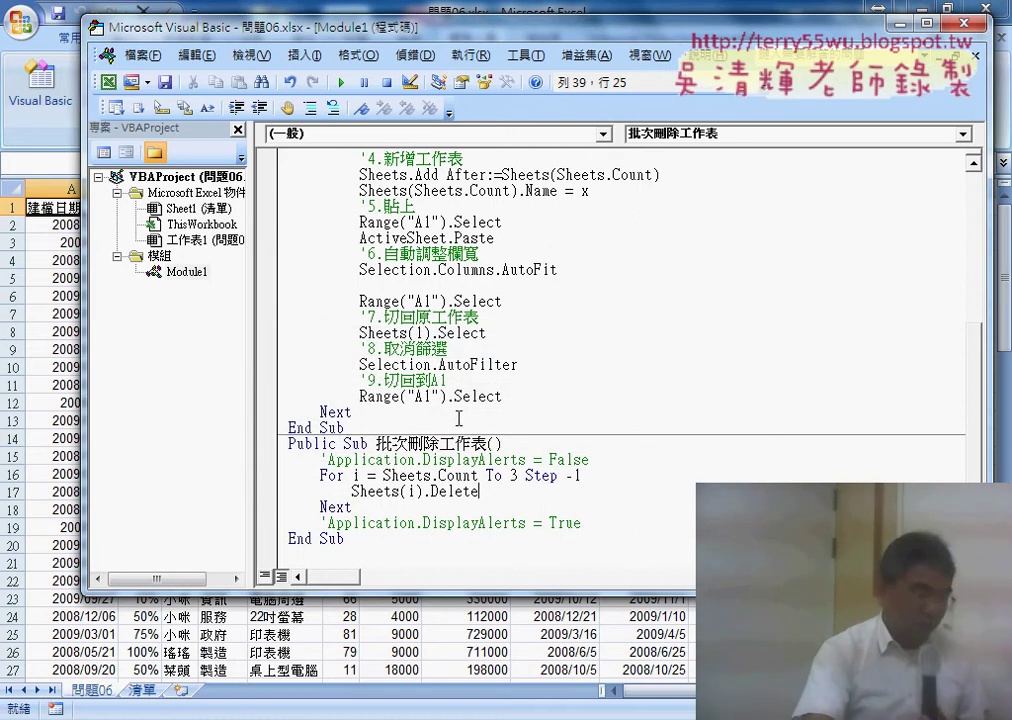
- Remove the apostrophes so both Application.DisplayAlerts lines are active again
left_click_drag(328, 459, 322, 459)
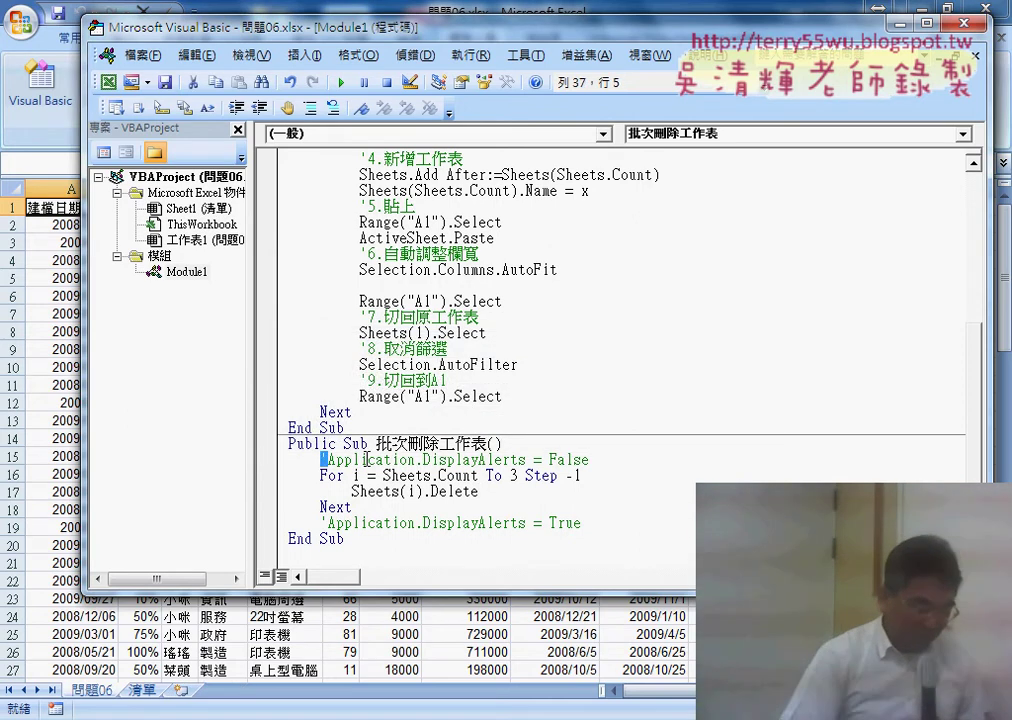
key("Delete")
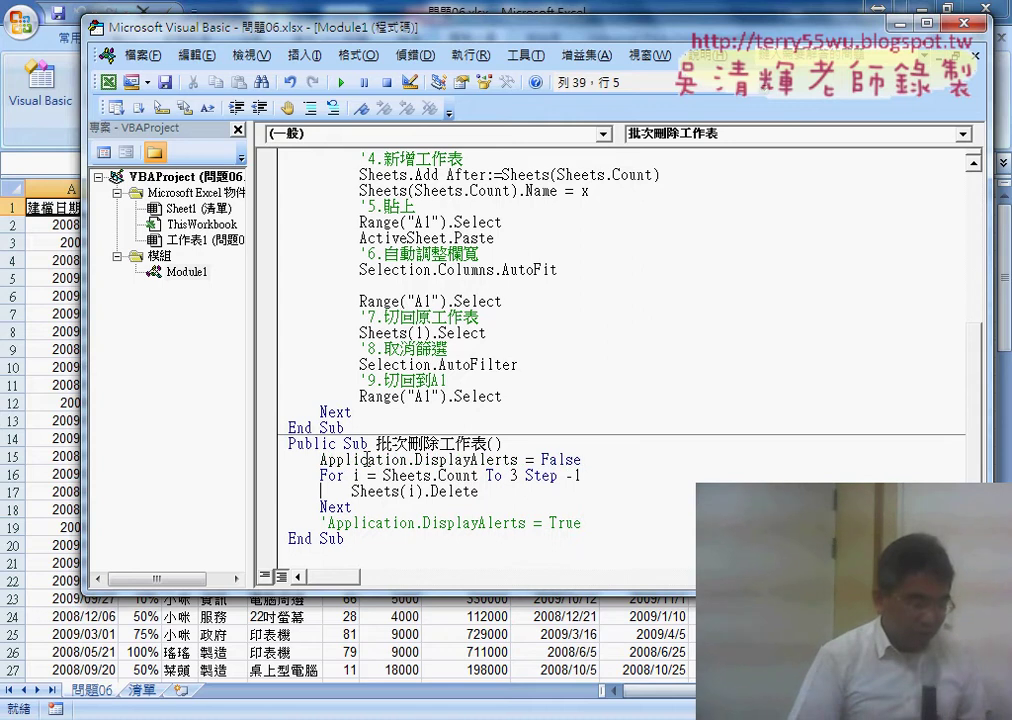
key("Delete")
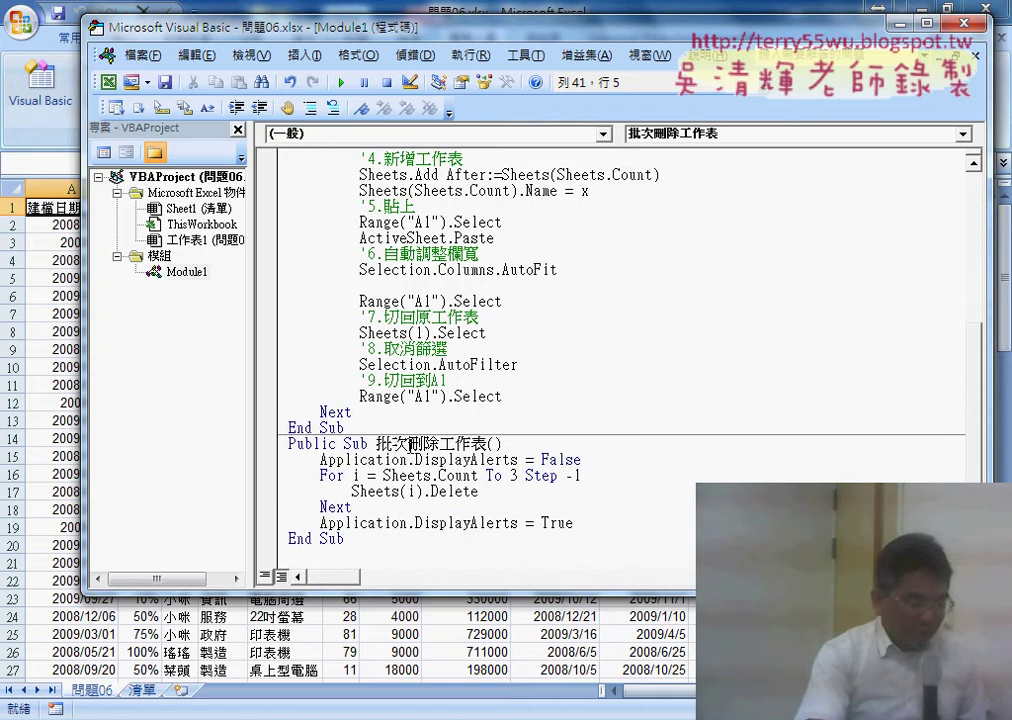
left_click_drag(434, 459, 582, 461)
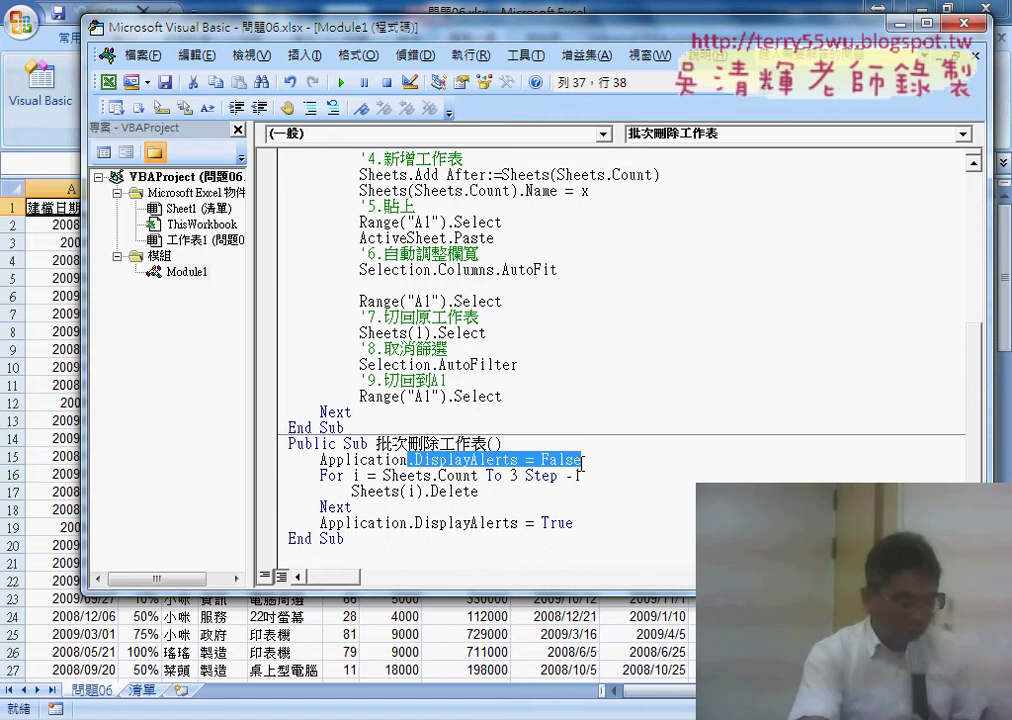
- Run 批次篩選業務 to recreate the sheets, then 批次刪除工作表 to delete them without prompts
left_click(478, 318)
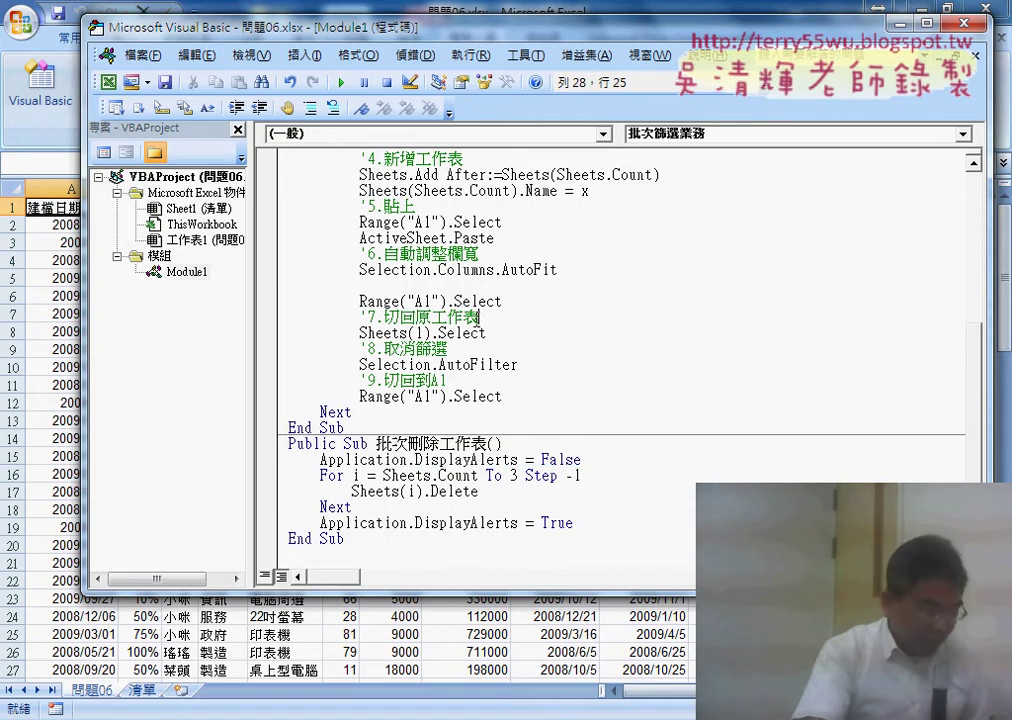
left_click(341, 82)
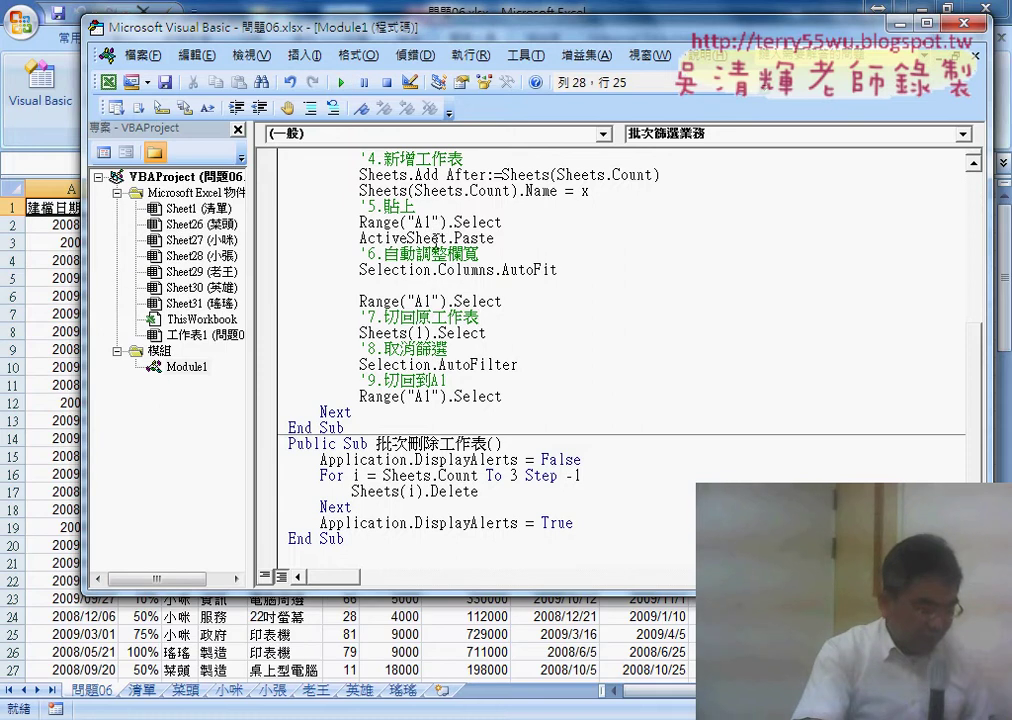
left_click(438, 491)
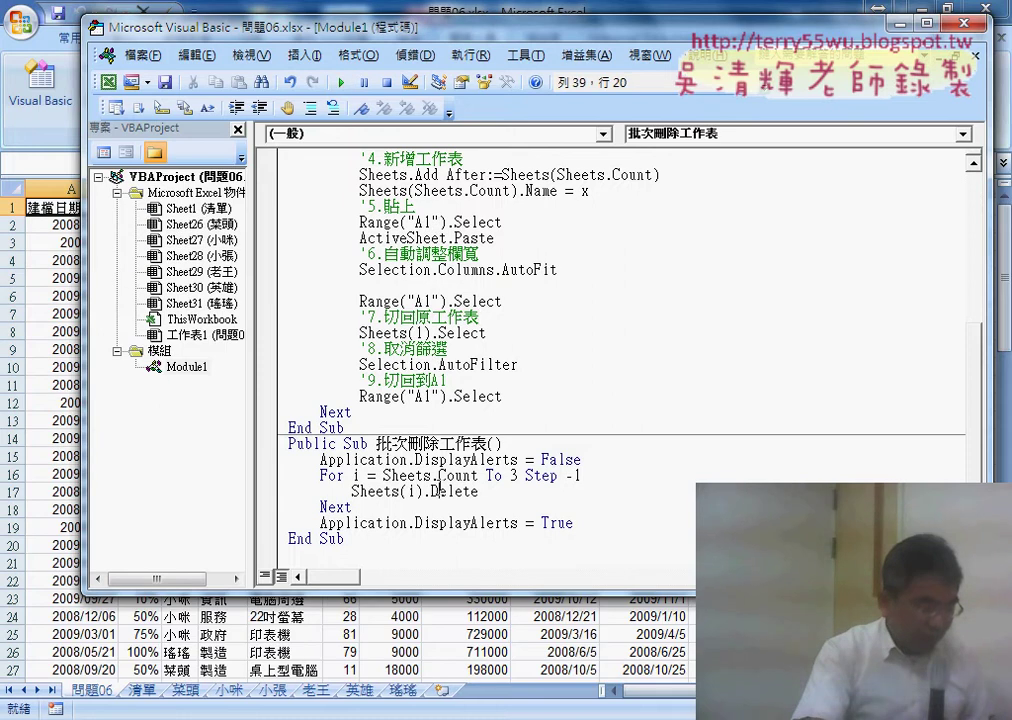
left_click(341, 84)
left_click(385, 206)
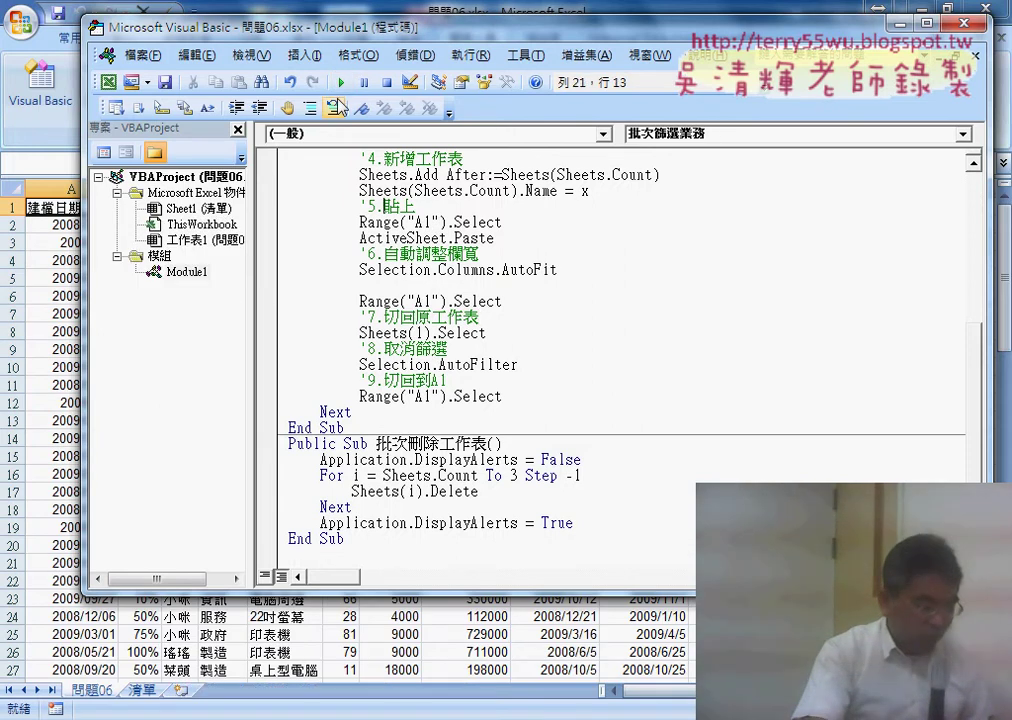
scroll(600, 350, "up", 6)
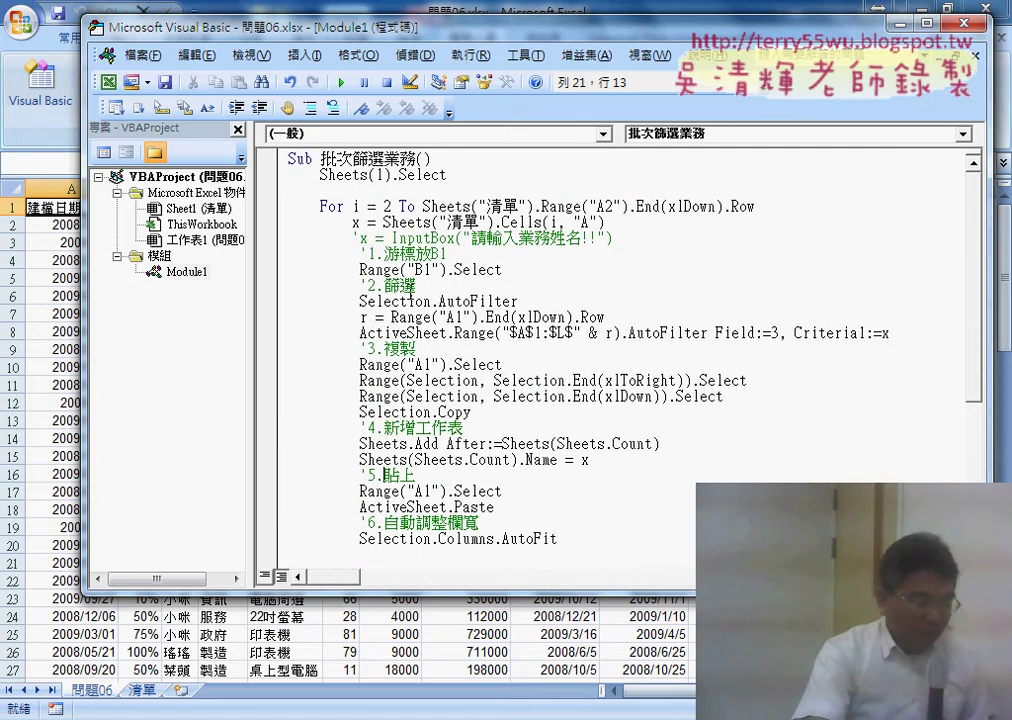
- Insert an indented blank line below Sub 批次篩選業務() and check the 批次刪除工作表 procedure name
left_click(443, 160)
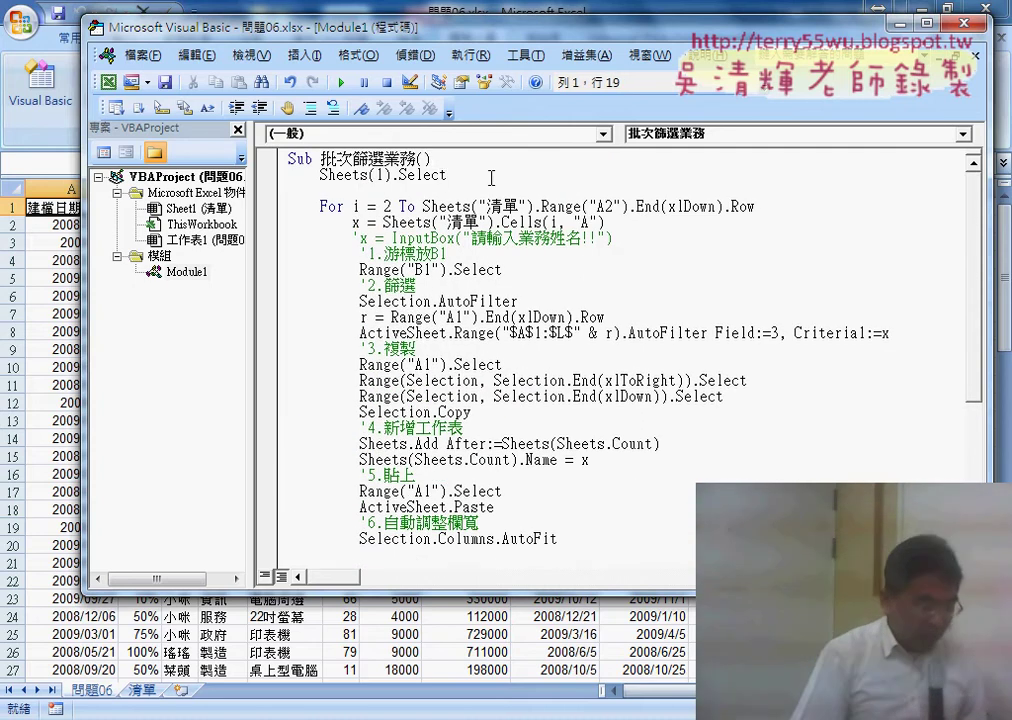
key("Return")
key("Return")
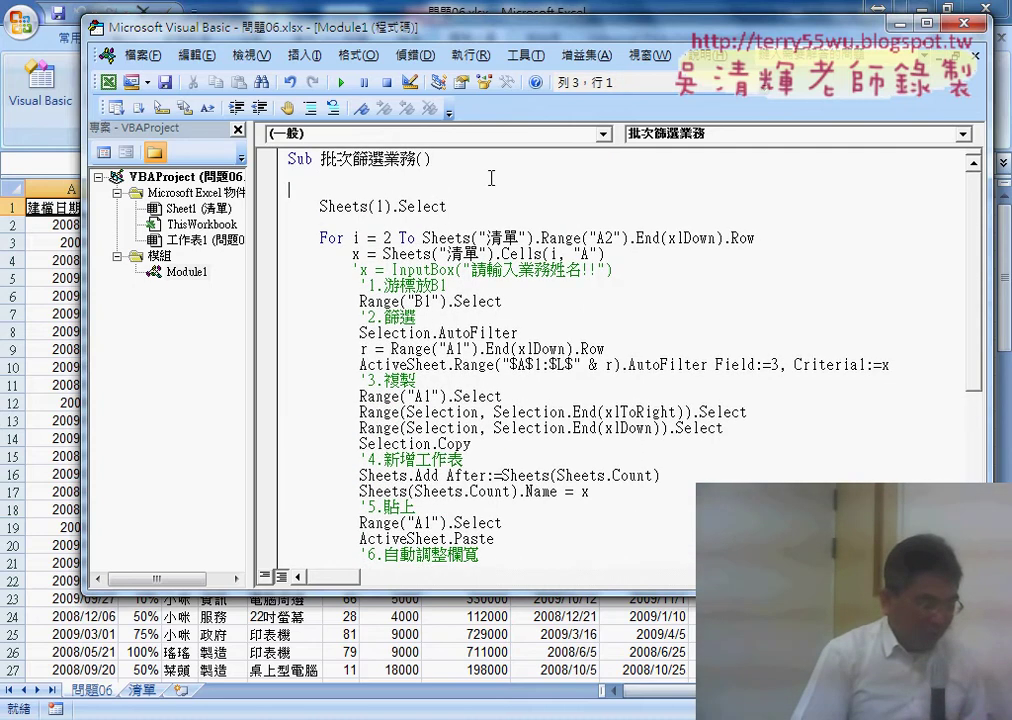
key("Up")
key("Tab")
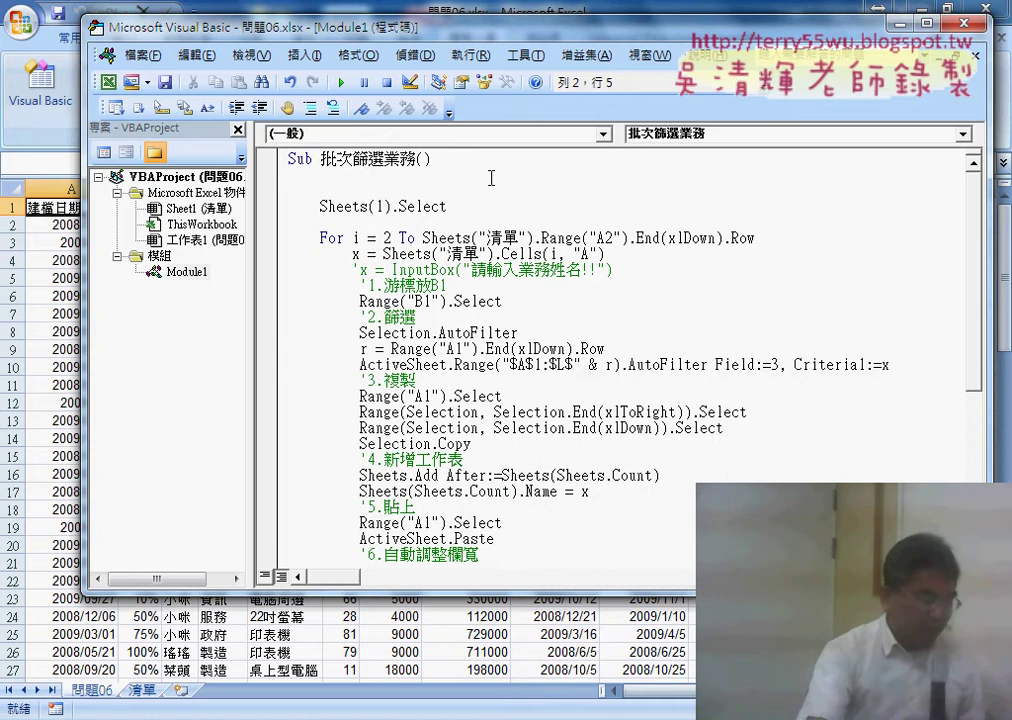
scroll(520, 268, "down", 3)
scroll(520, 268, "down", 3)
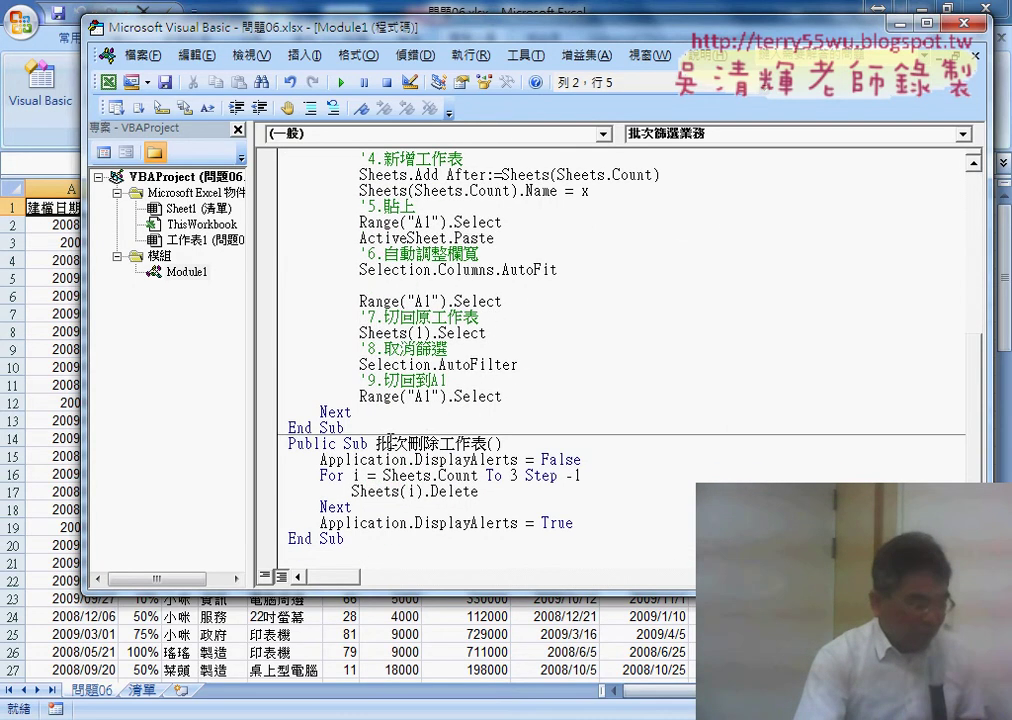
left_click_drag(376, 443, 489, 443)
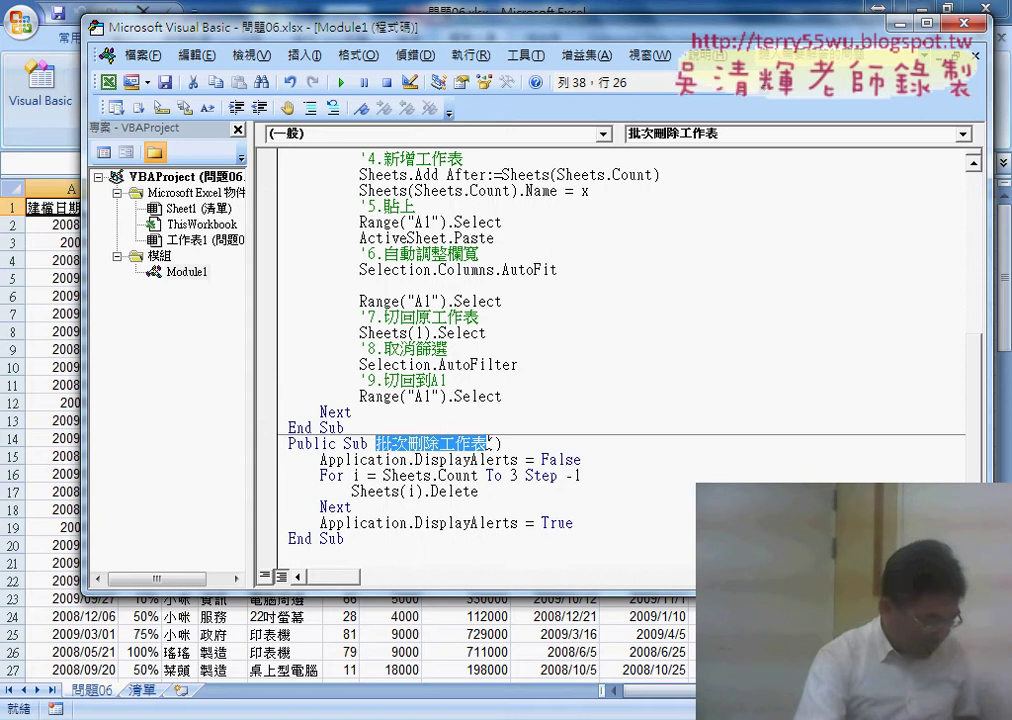
scroll(489, 443, "up", 4)
scroll(546, 402, "up", 2)
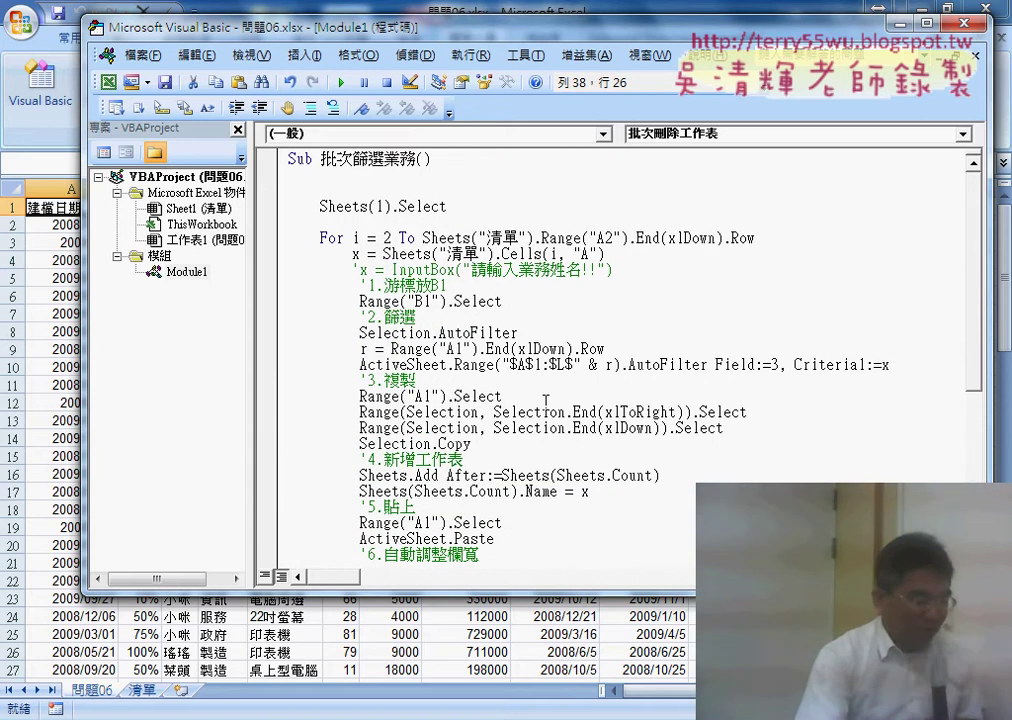
- Add Call 批次刪除工作表 on the new line and run 批次篩選業務 to rebuild the sheets
left_click(386, 176)
type("c")
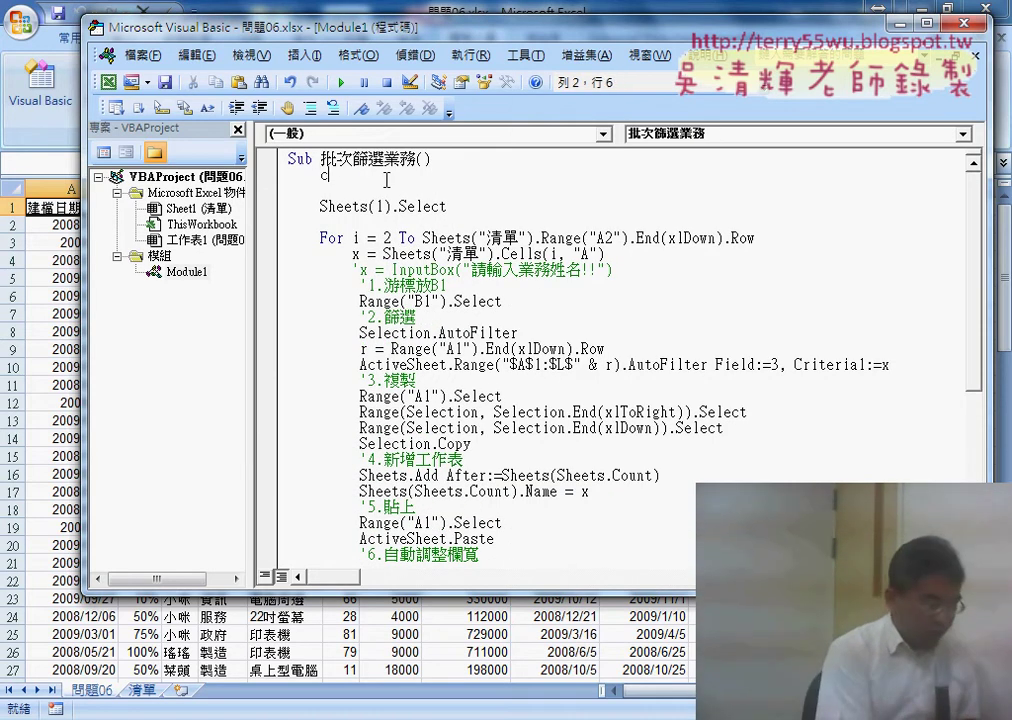
type("all ")
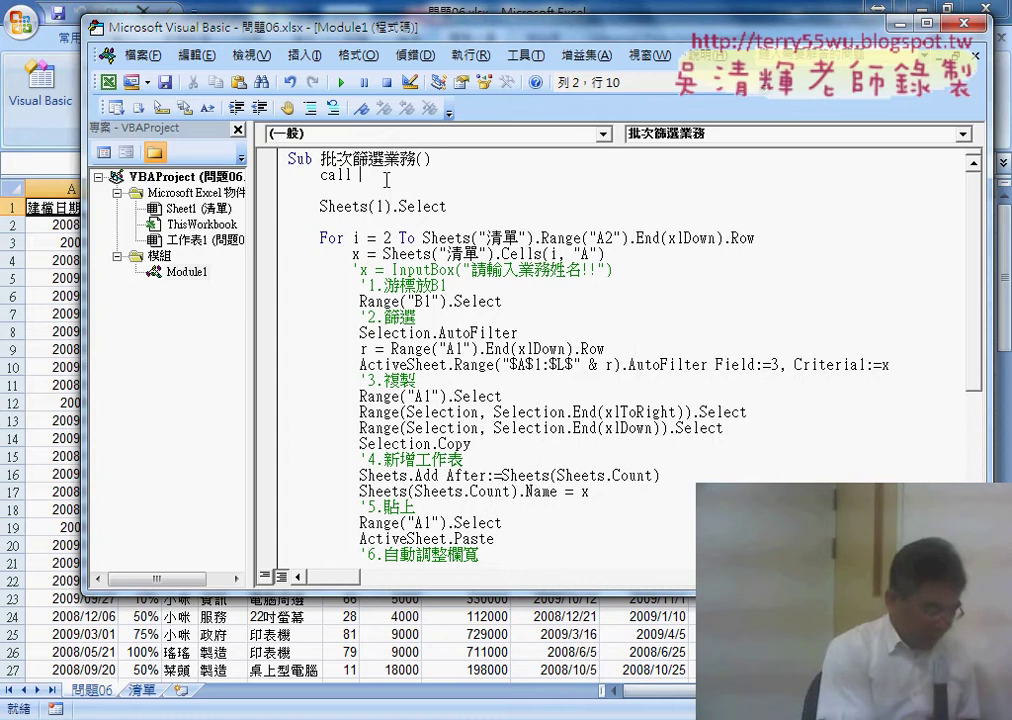
type("批次刪除工作表")
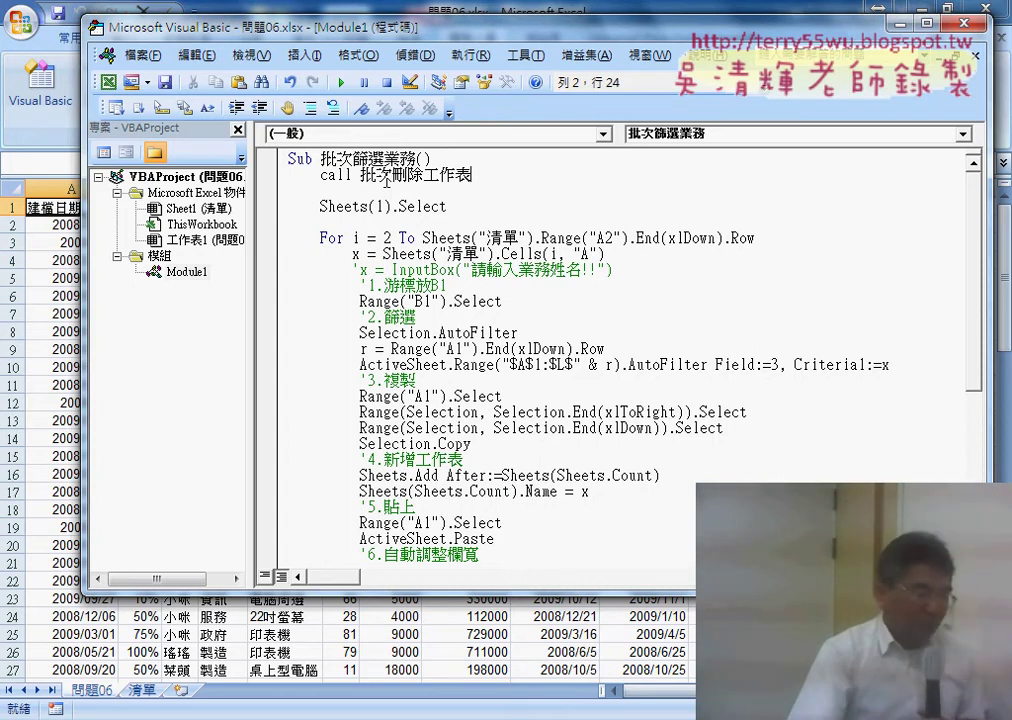
left_click(447, 254)
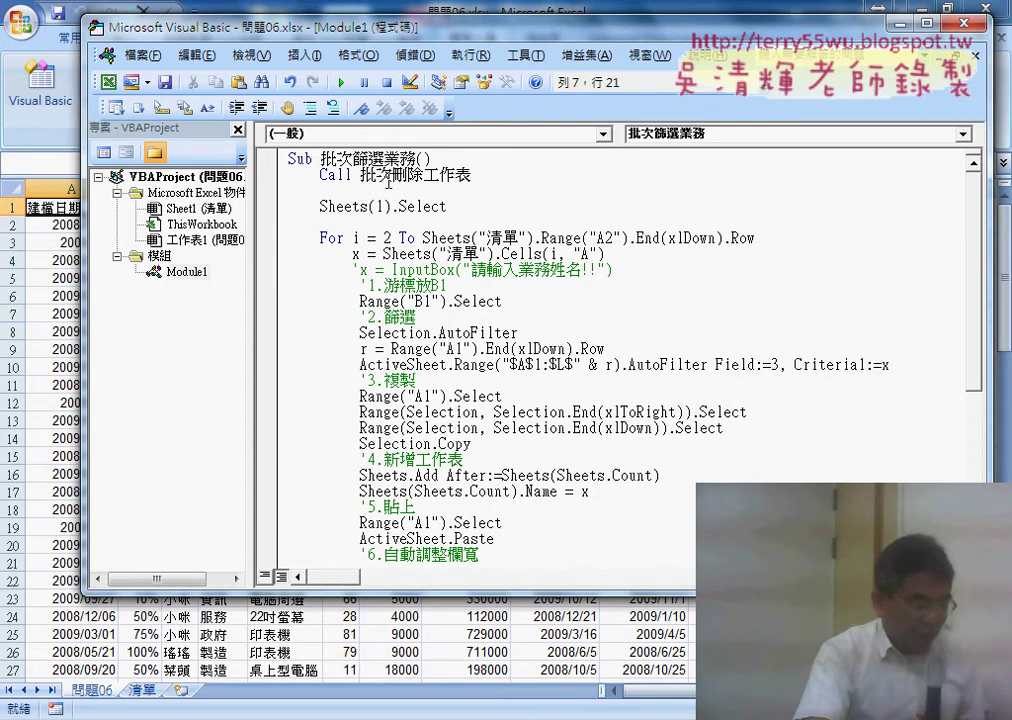
left_click(341, 84)
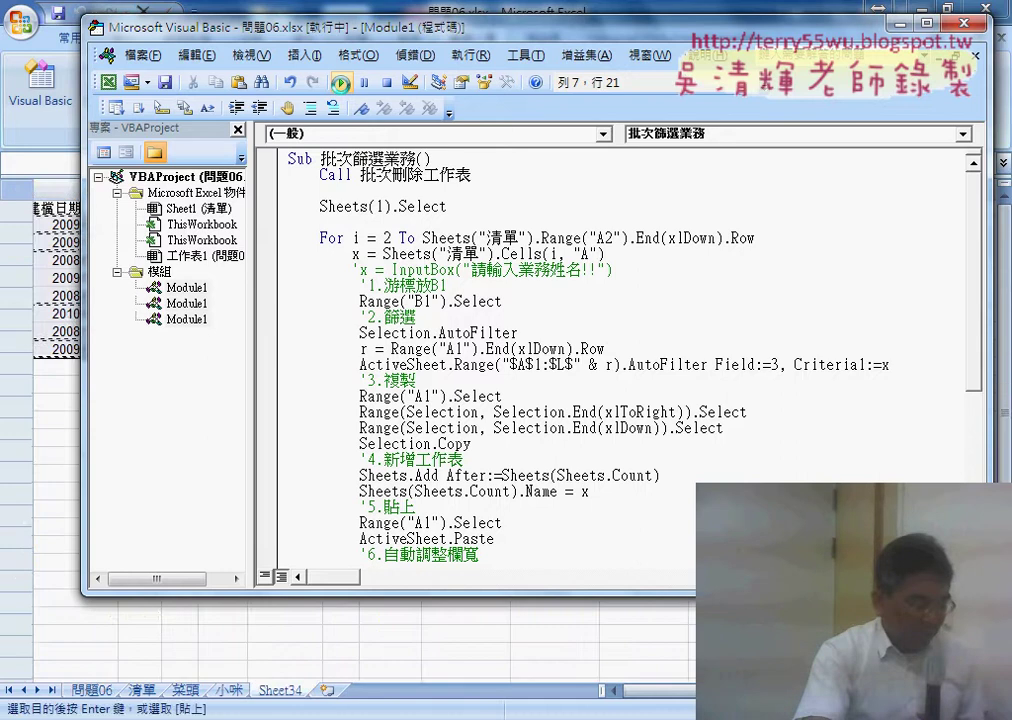
left_click(397, 255)
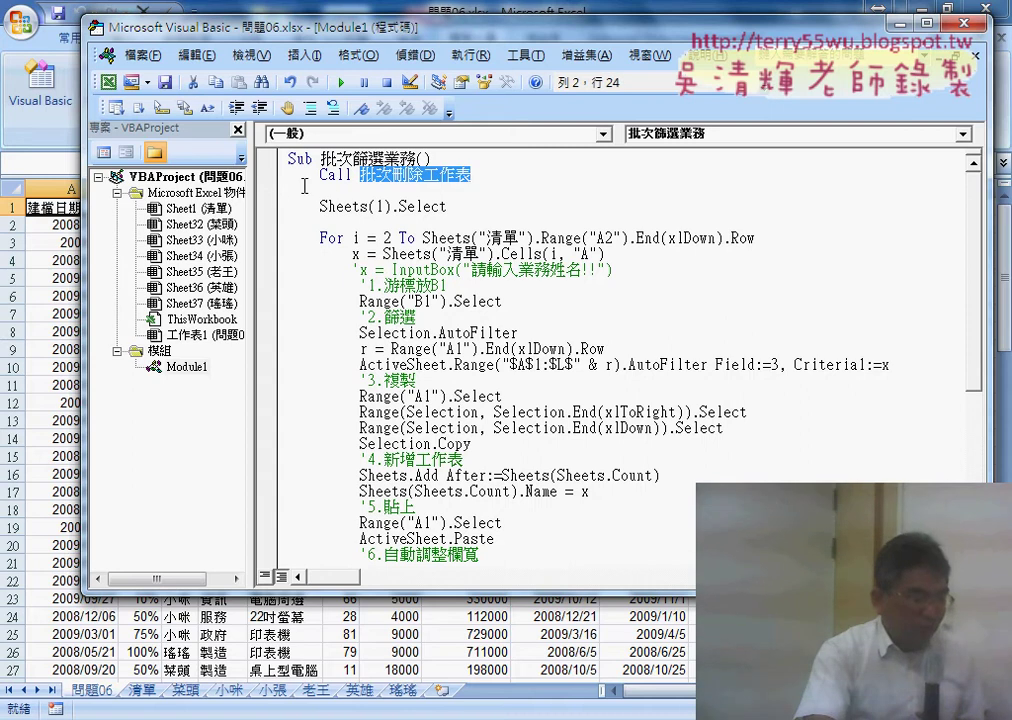
- Break on Sheets(1).Select, run and resume the macro to rebuild all six sheets, then restore the editor window
left_click(268, 207)
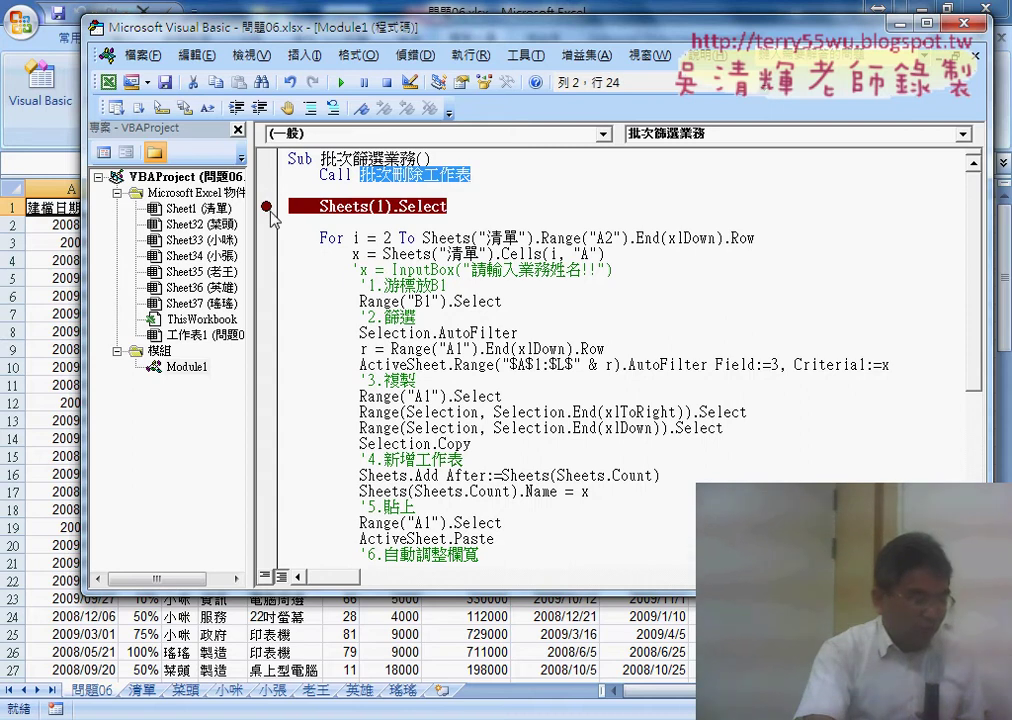
left_click(343, 84)
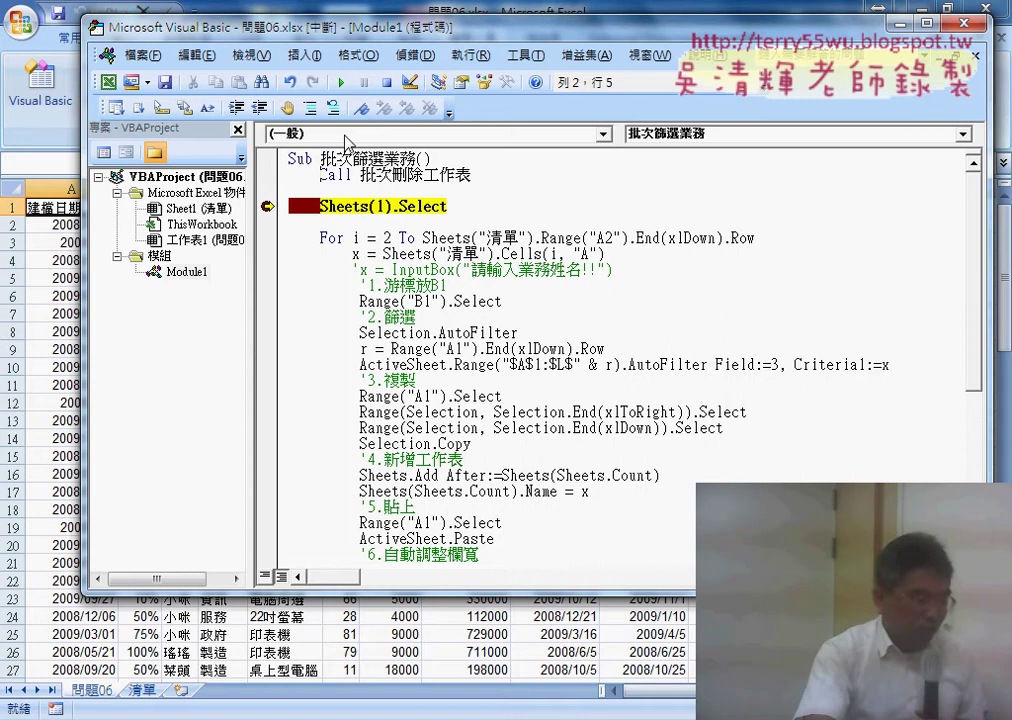
left_click(339, 84)
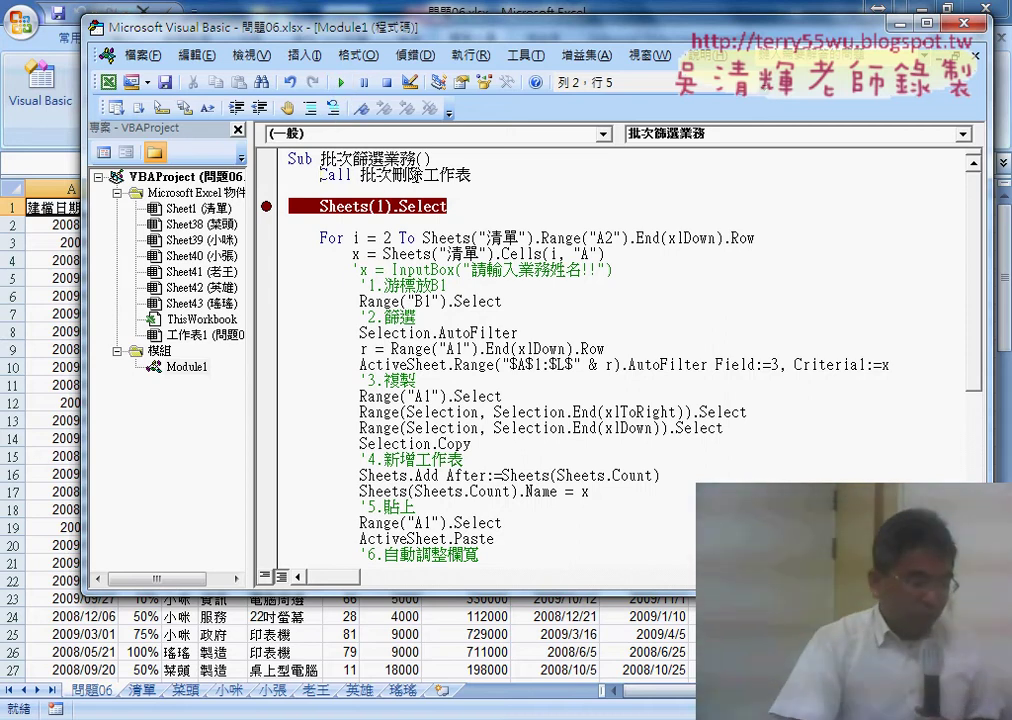
left_click_drag(362, 174, 474, 176)
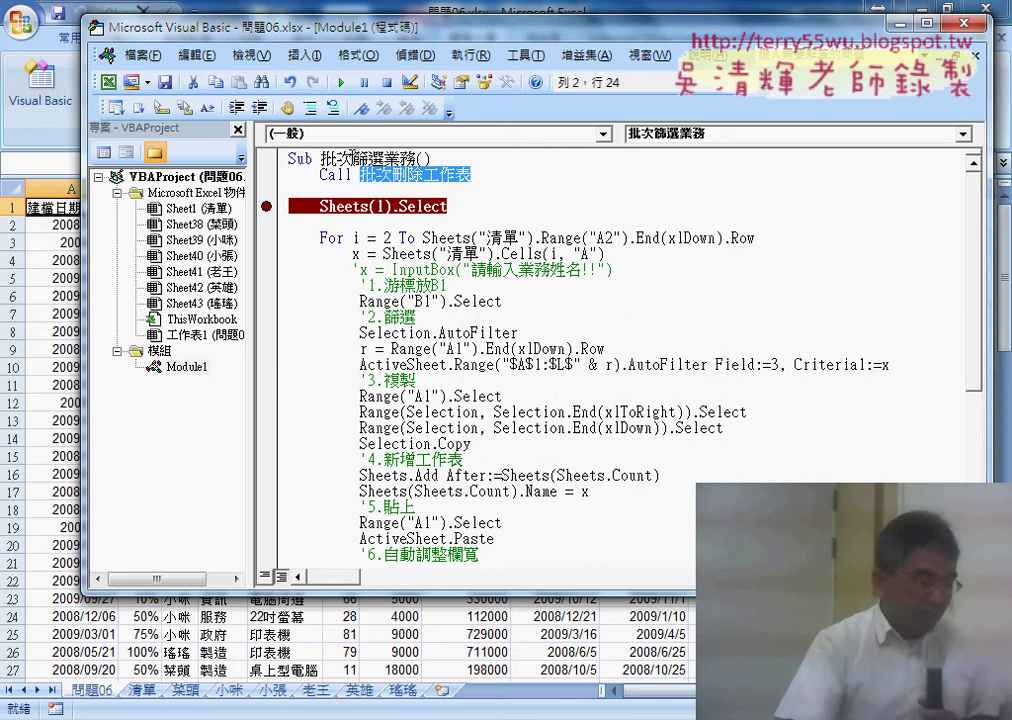
left_click_drag(385, 158, 401, 158)
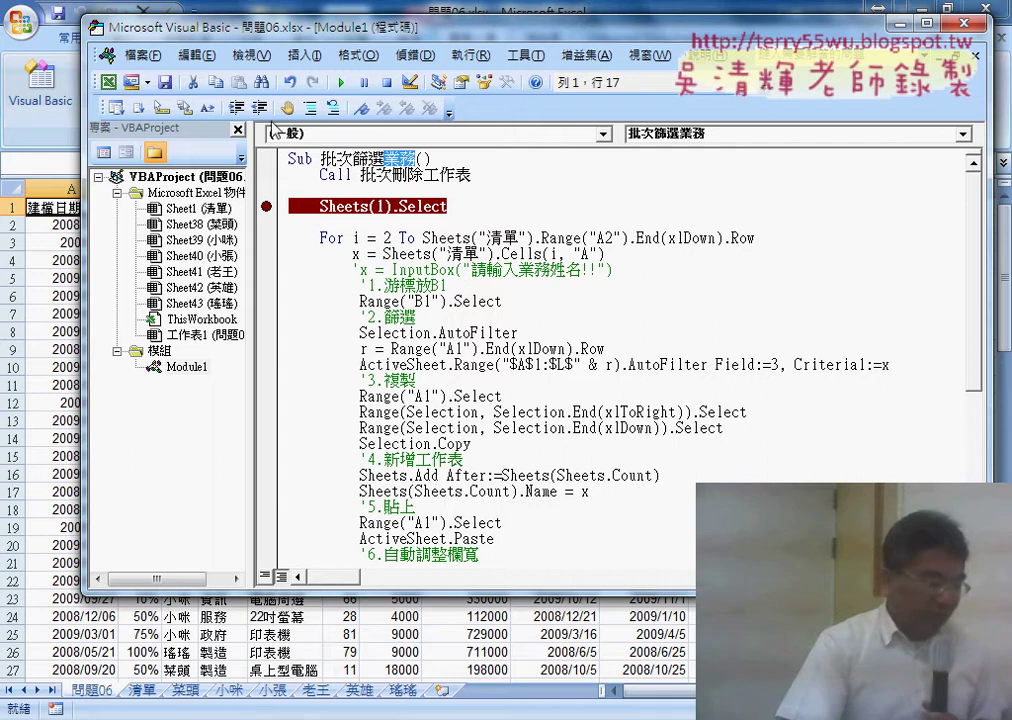
double_click(195, 29)
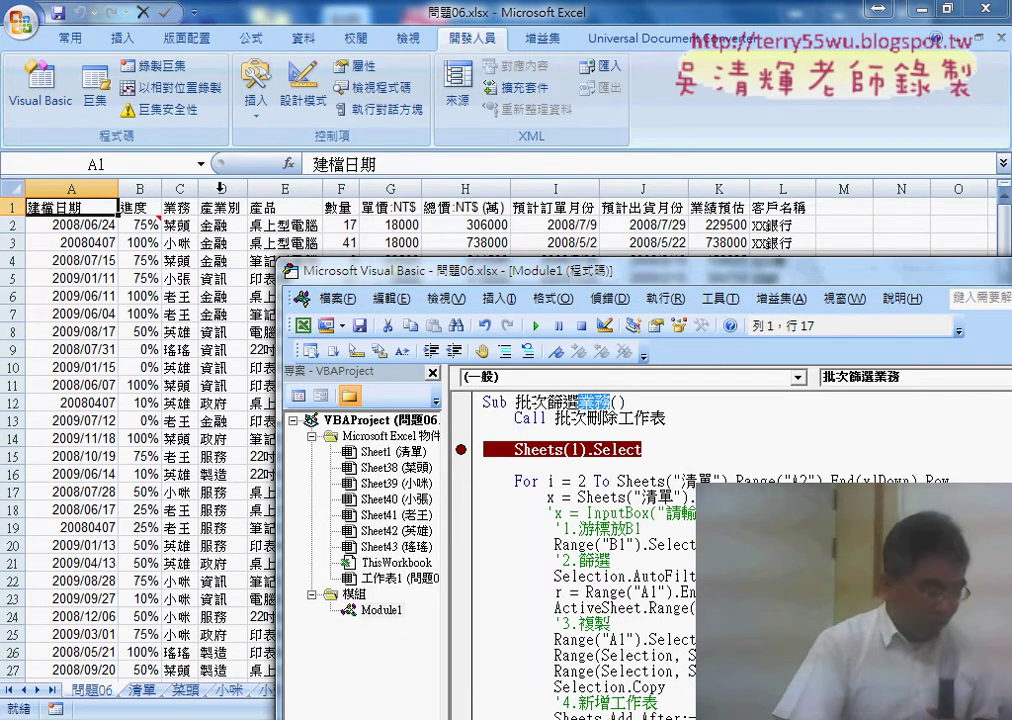
- Copy the 產業別 column D from 問題06 and paste it into cell B1 of 清單
left_click(221, 188)
right_click(222, 198)
left_click(271, 294)
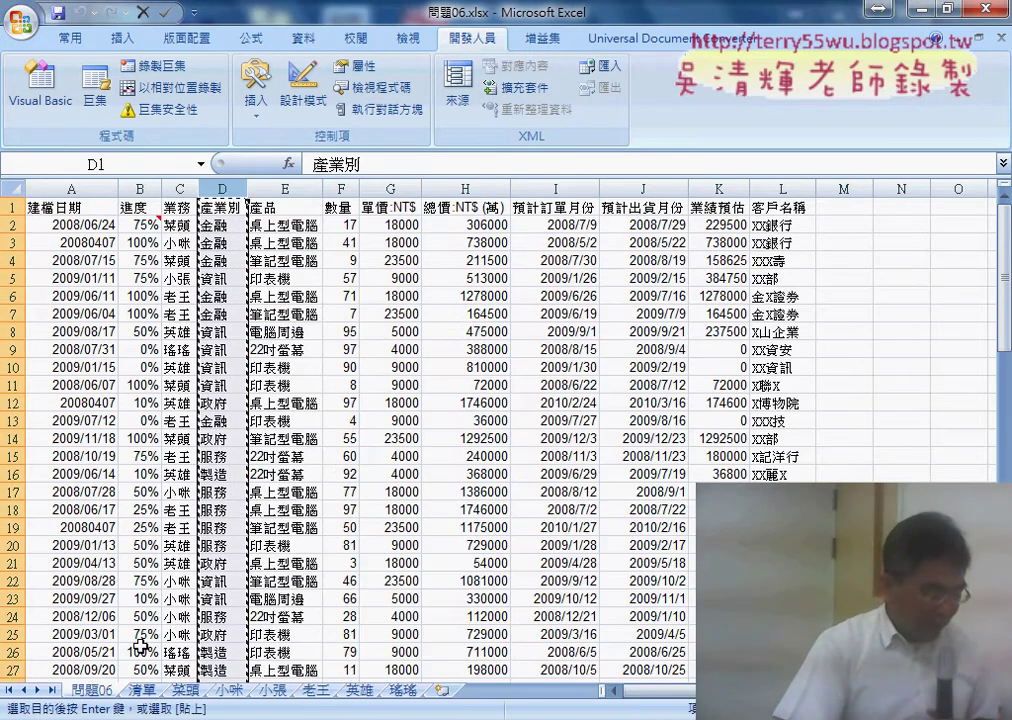
left_click(144, 691)
left_click(123, 211)
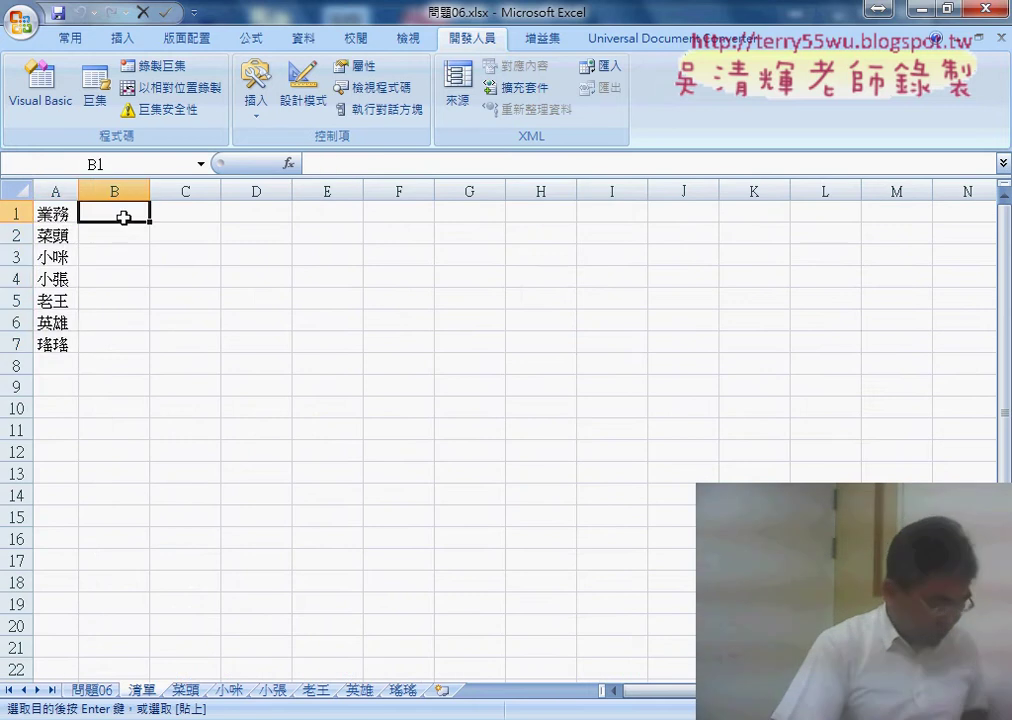
key("ctrl+v")
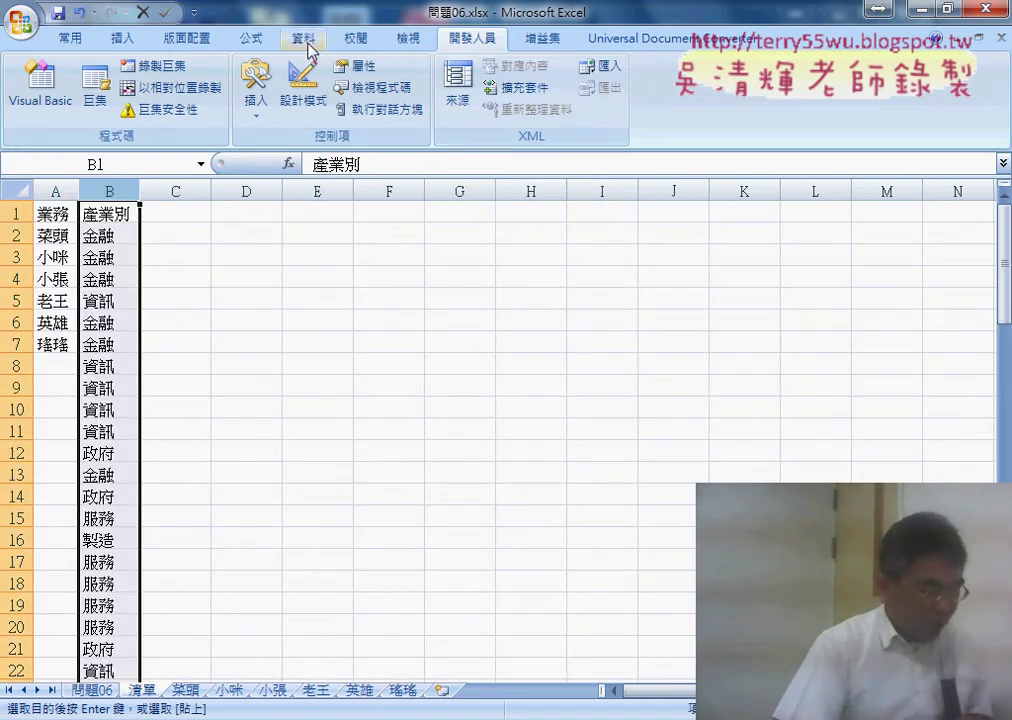
- Remove duplicates from column B, current selection only, with My data has headers ticked
left_click(305, 40)
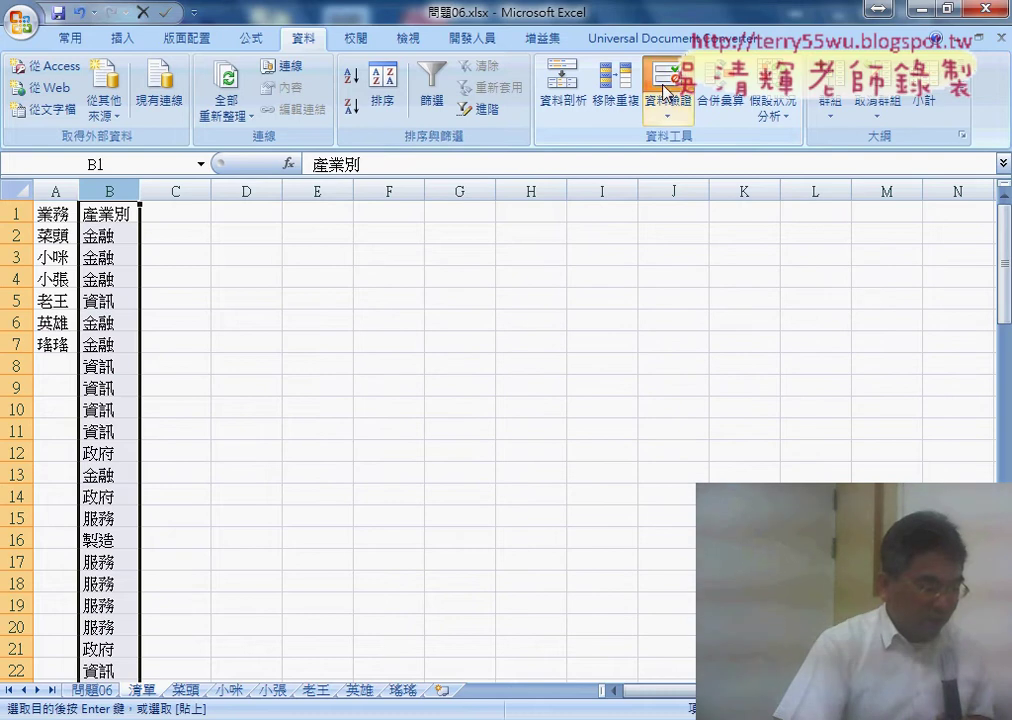
left_click(615, 95)
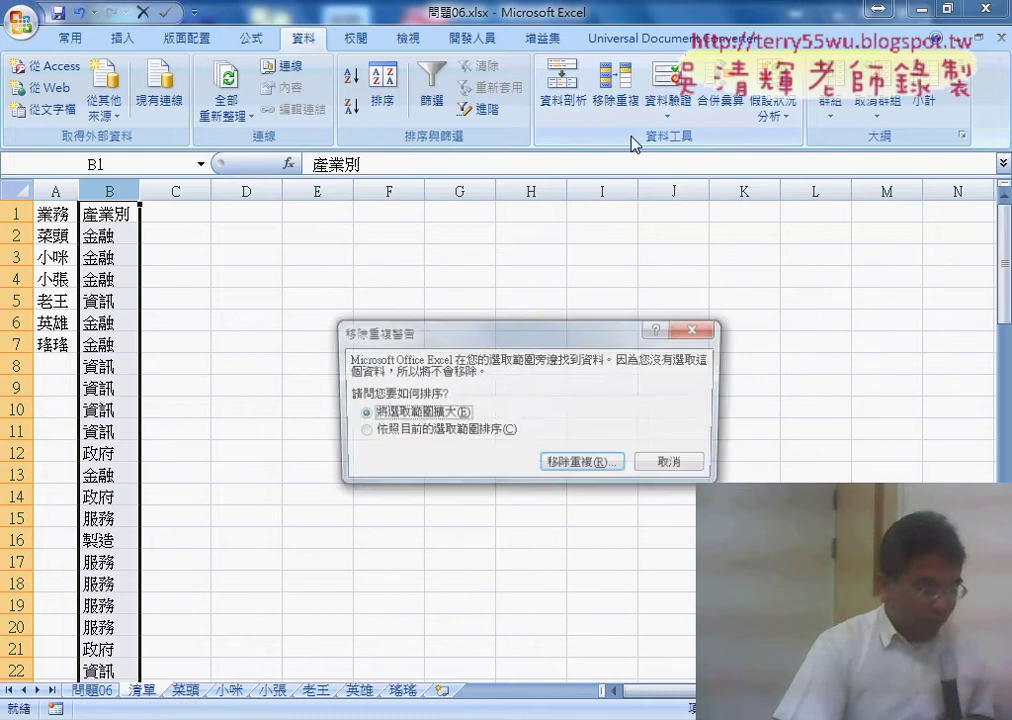
left_click(436, 432)
left_click(585, 465)
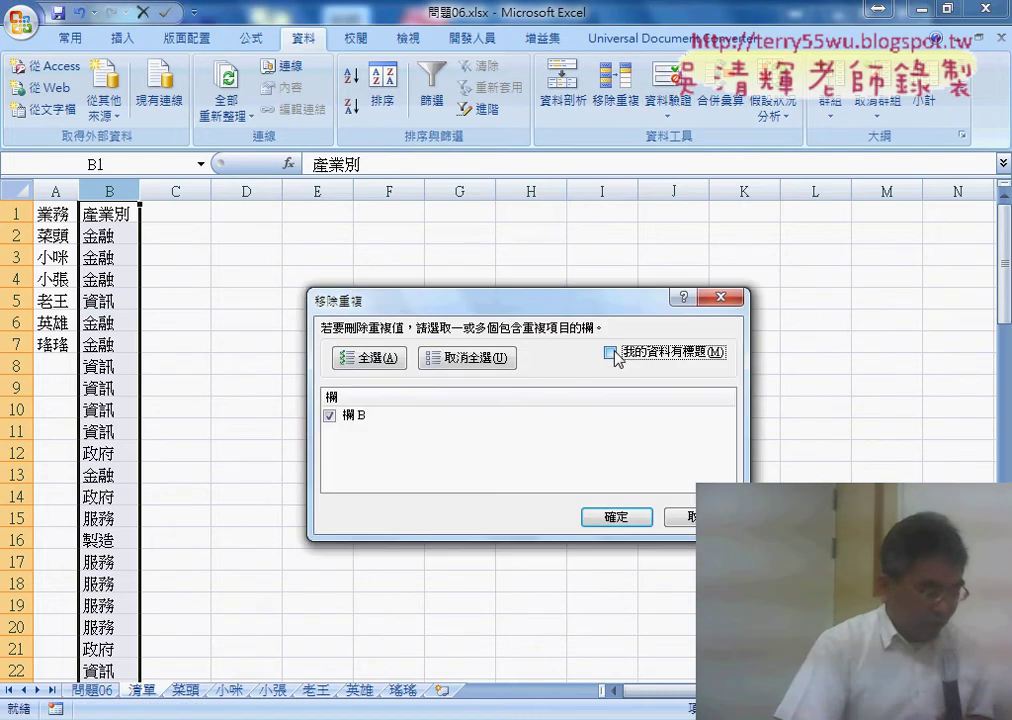
left_click(611, 353)
left_click(618, 518)
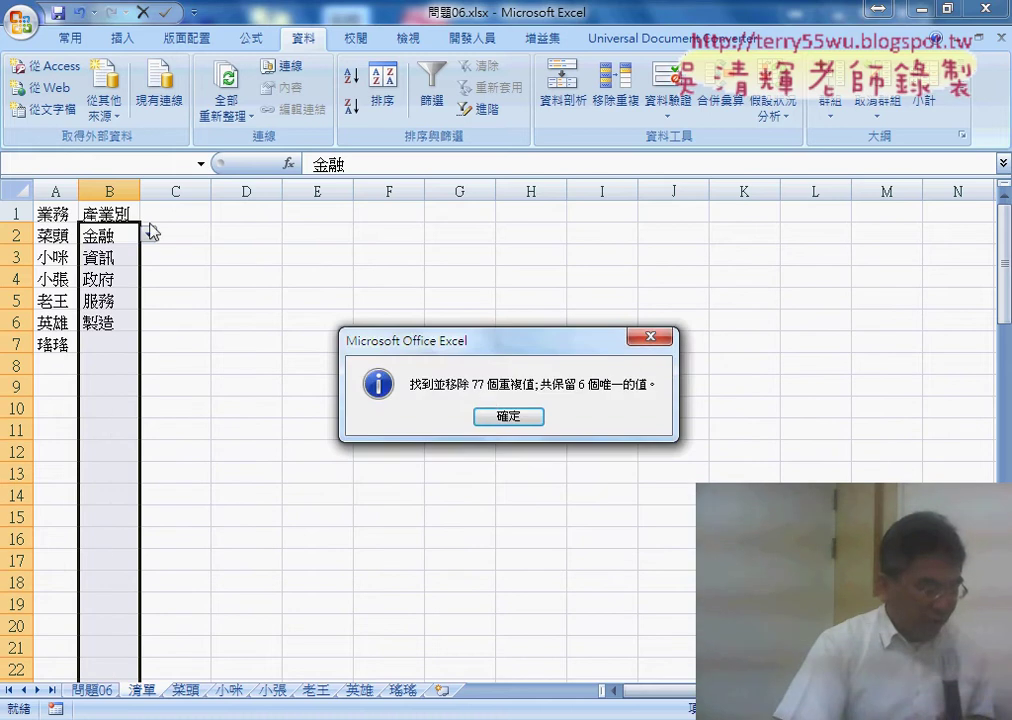
left_click(510, 417)
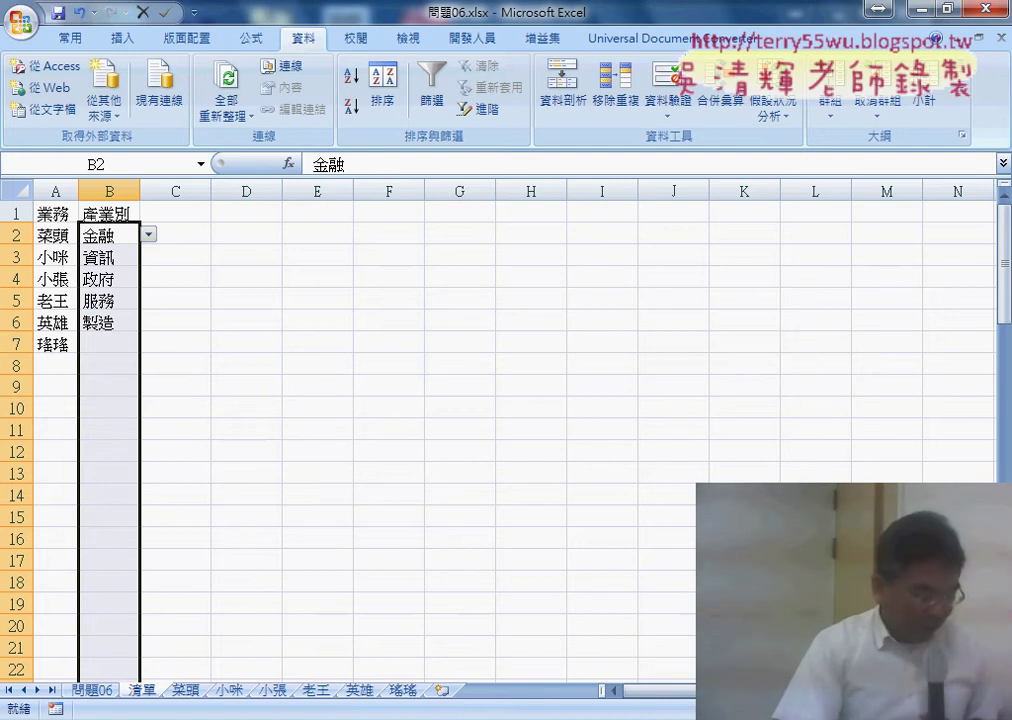
- Switch to Chrome and scroll through the 程式碼 document
key("alt+Tab")
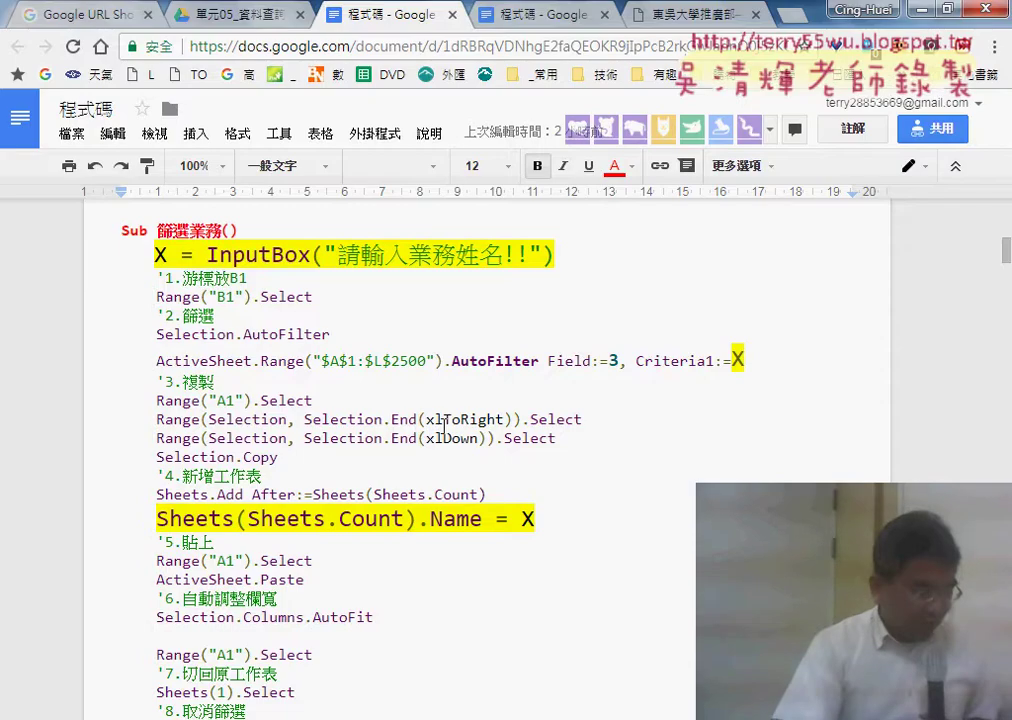
scroll(443, 427, "down", 2)
scroll(277, 338, "down", 6)
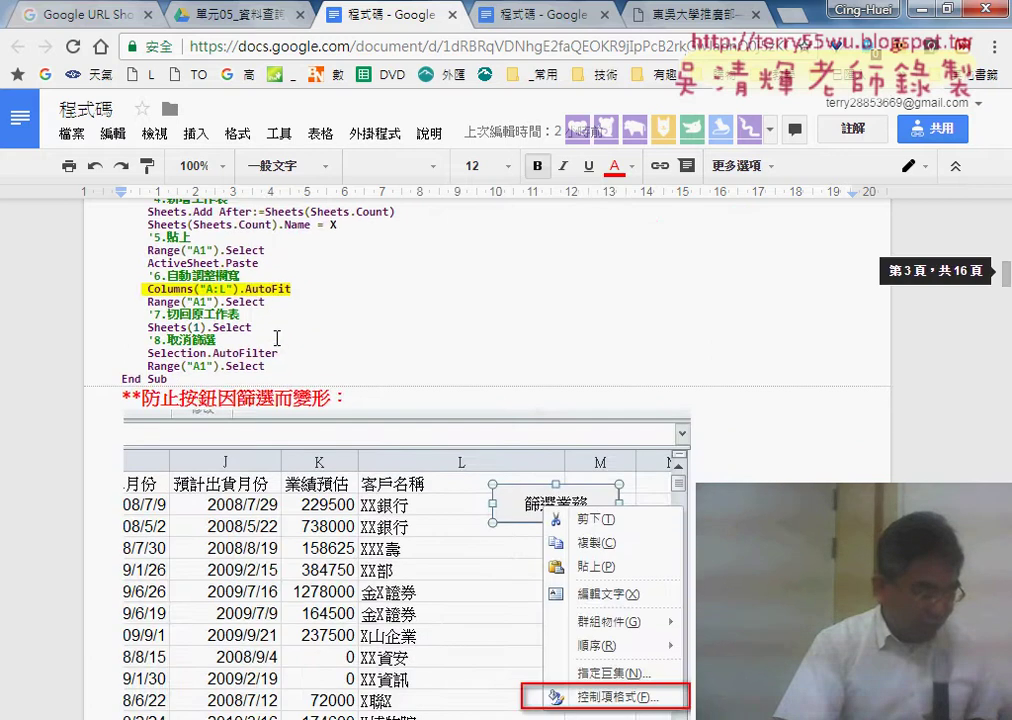
scroll(277, 338, "down", 5)
- Open the other 程式碼 document and scroll to section 6's 批次篩選 calls and form notes
left_click(515, 15)
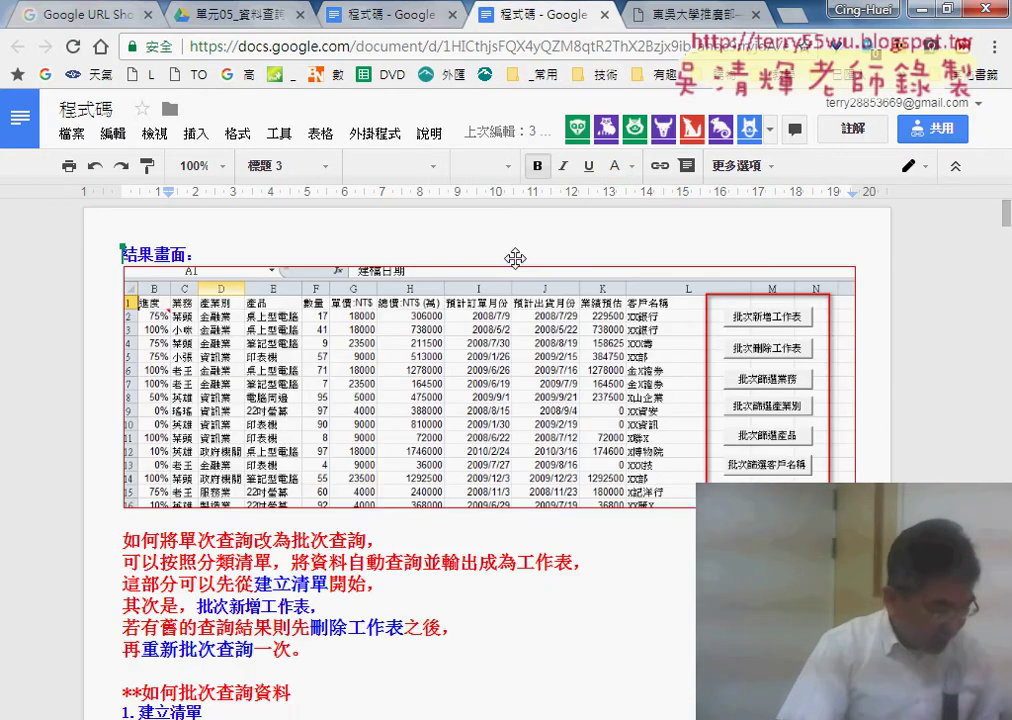
scroll(516, 300, "down", 3)
scroll(430, 300, "down", 2)
scroll(337, 294, "down", 3)
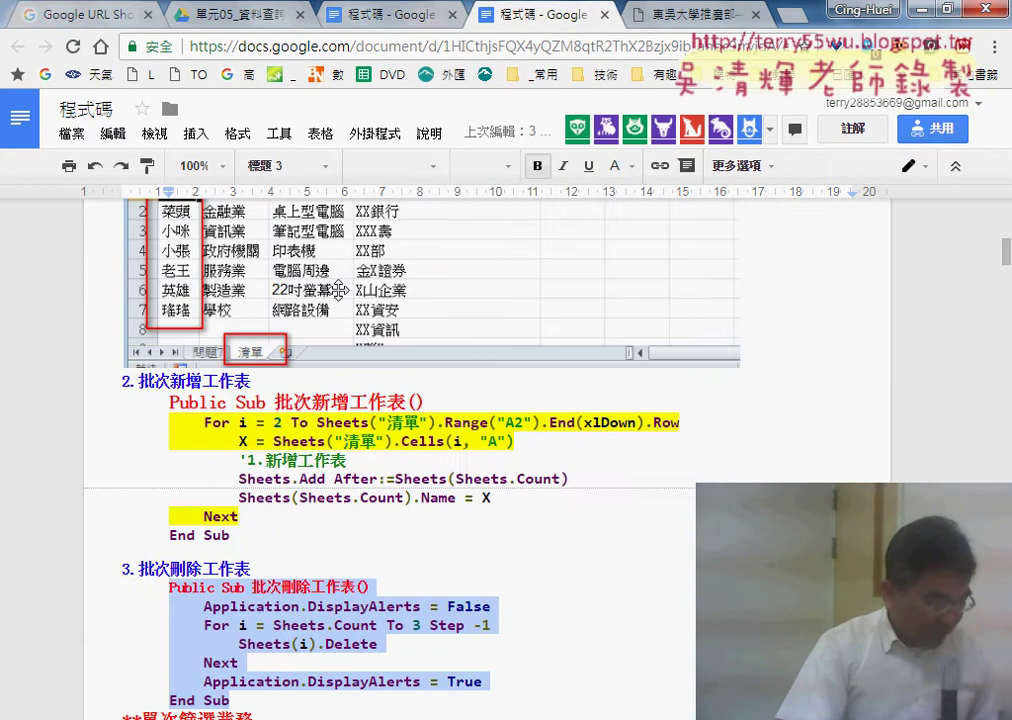
scroll(339, 290, "down", 4)
scroll(340, 290, "down", 2)
scroll(341, 289, "up", 1)
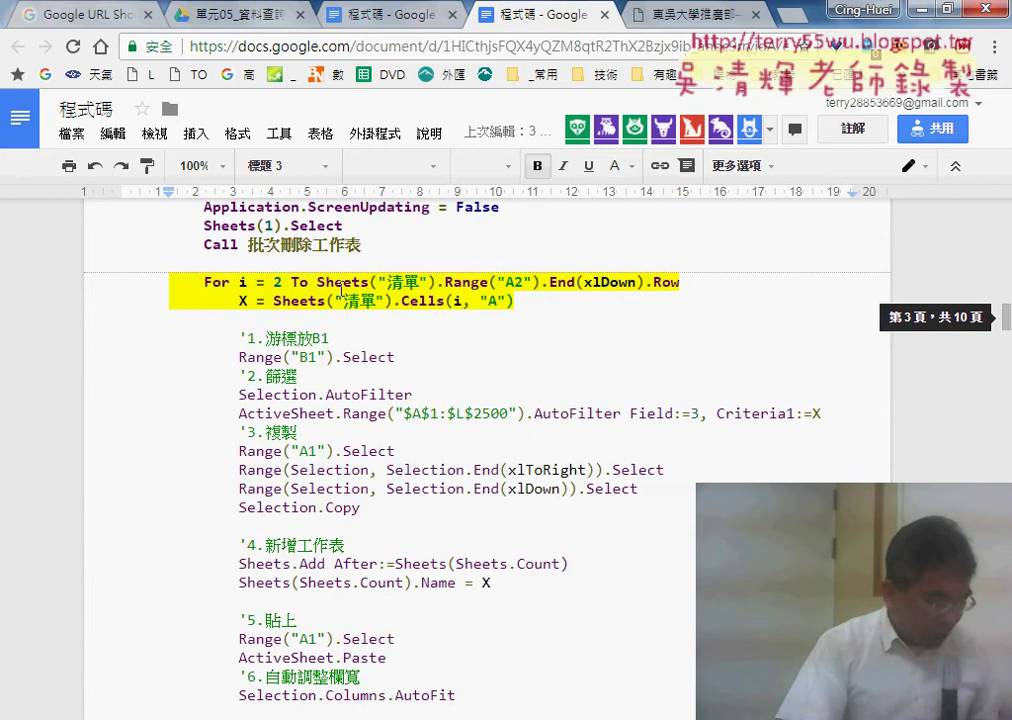
scroll(340, 289, "down", 5)
scroll(318, 320, "down", 2)
scroll(314, 350, "down", 2)
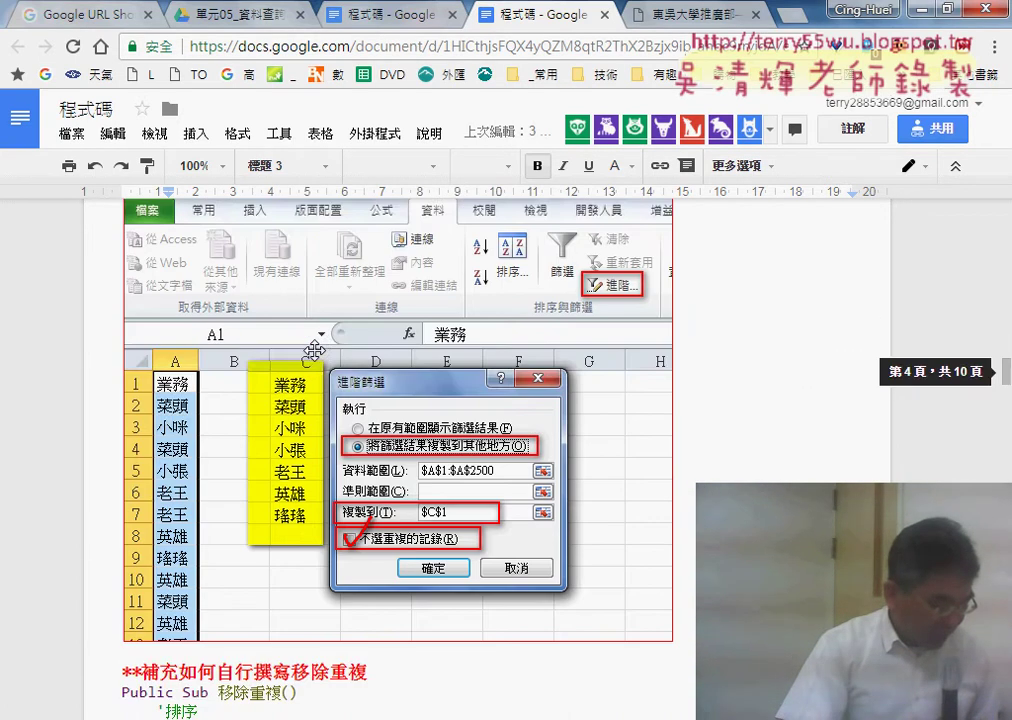
scroll(314, 350, "down", 2)
scroll(315, 350, "down", 5)
scroll(316, 350, "up", 2)
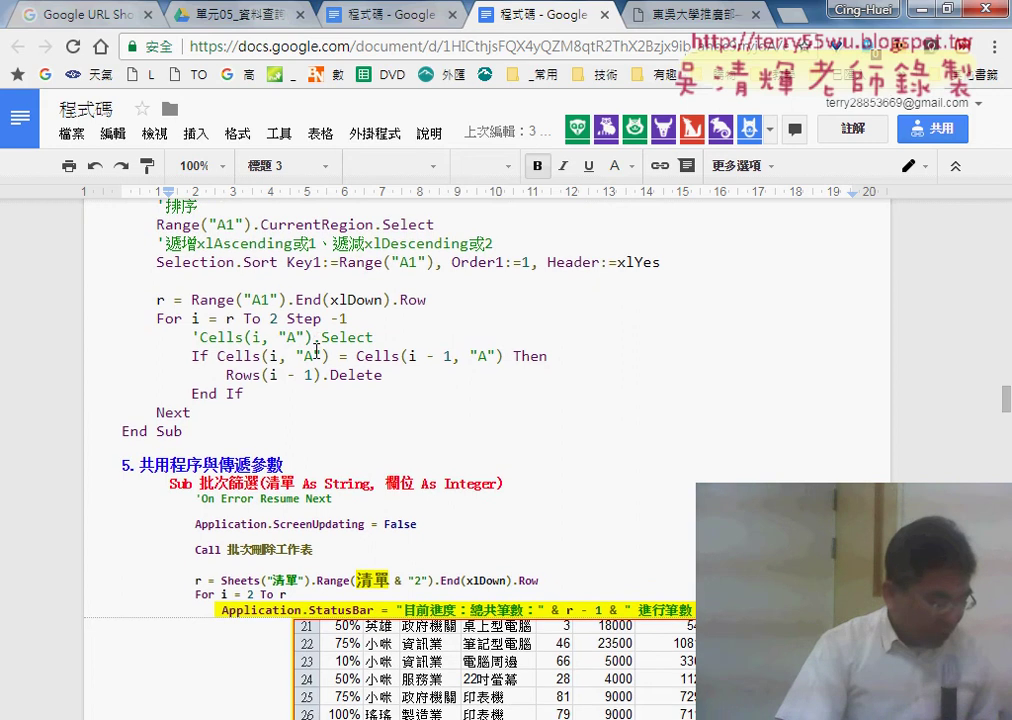
scroll(316, 350, "down", 3)
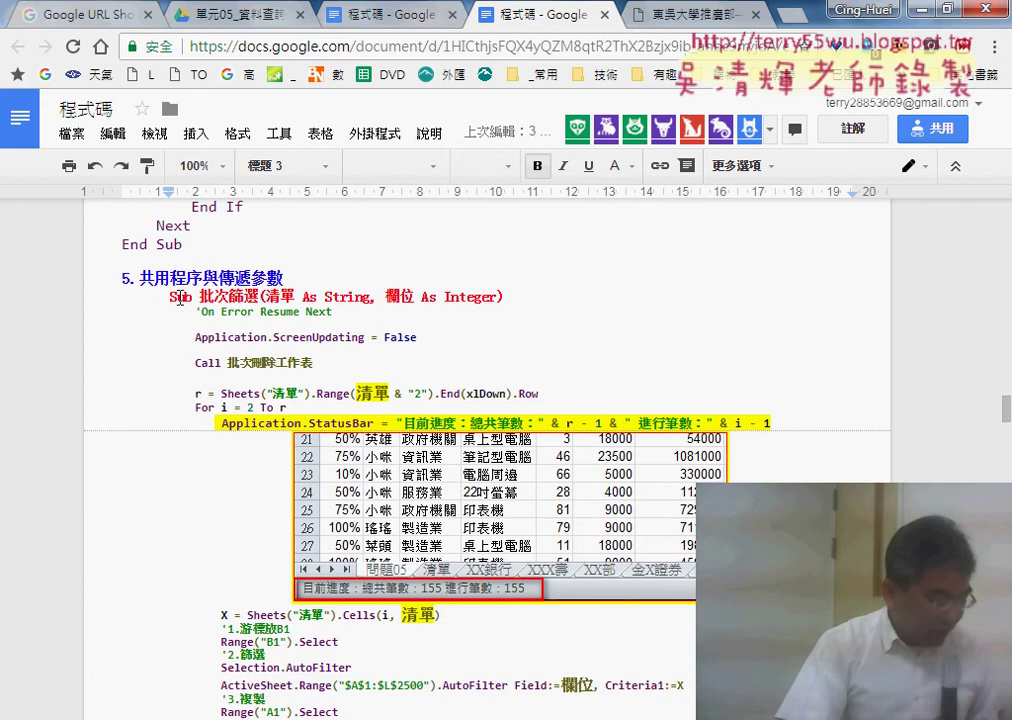
left_click(200, 297)
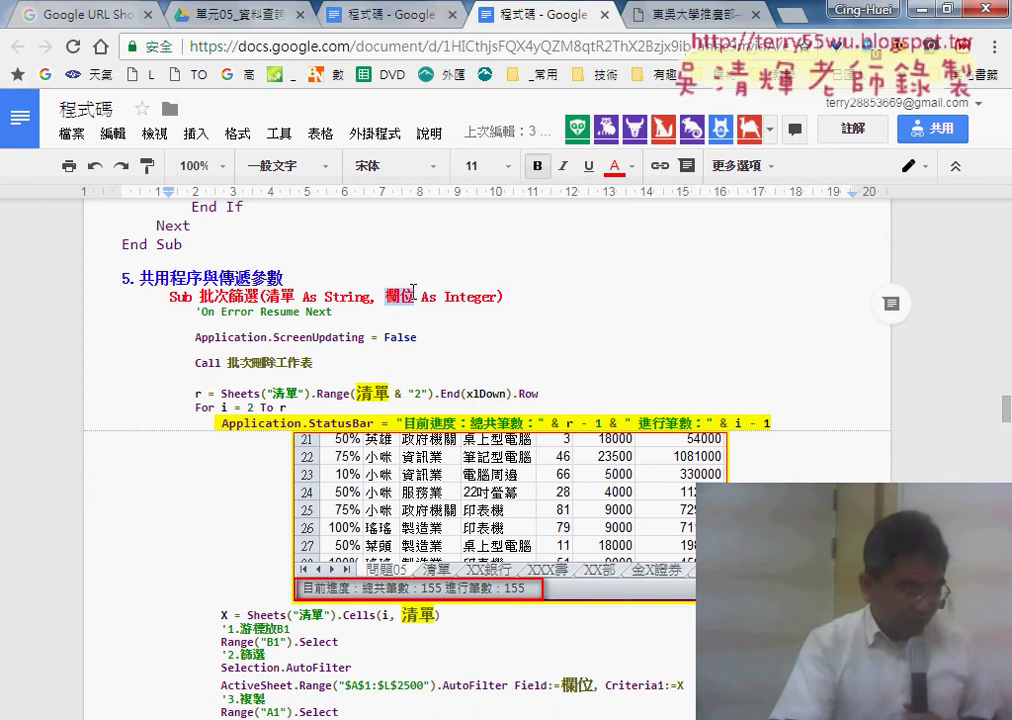
scroll(416, 289, "down", 3)
scroll(416, 289, "down", 4)
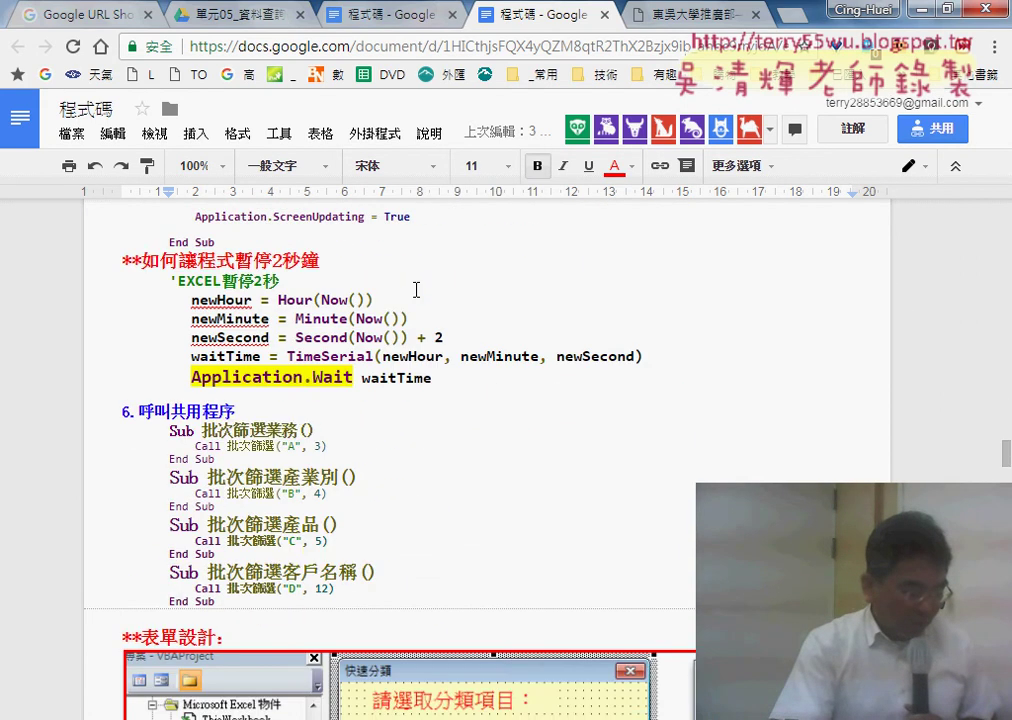
scroll(416, 289, "down", 2)
scroll(416, 289, "down", 1)
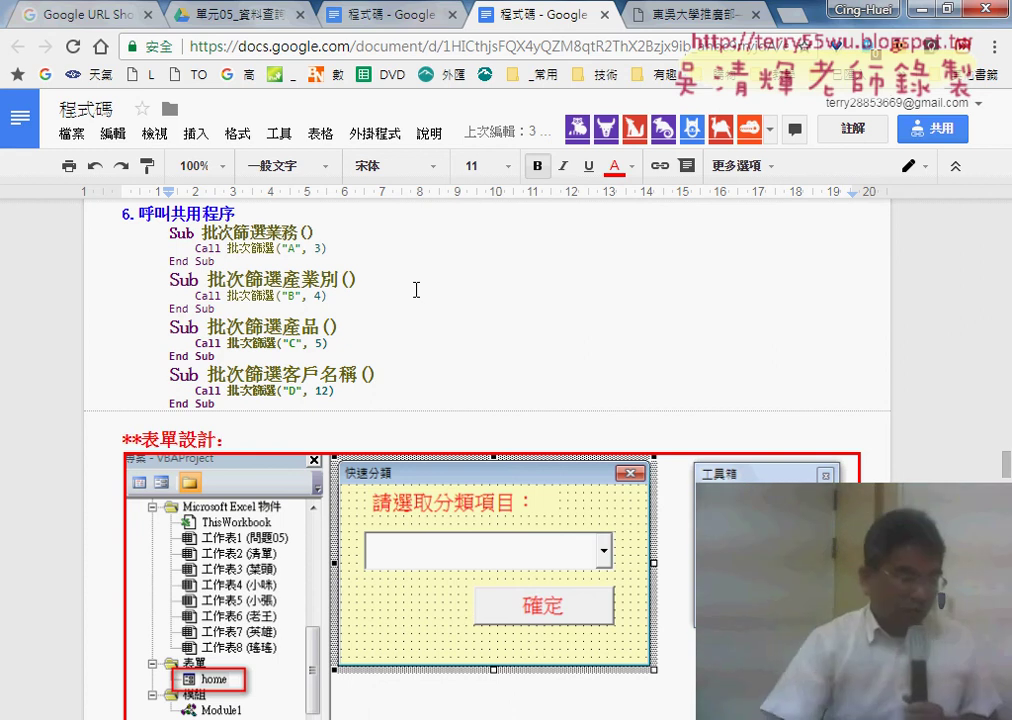
- Return from the Google Drive tab to the _雲端白板畫面 folder listing 單元01 through 單元12
left_click(240, 14)
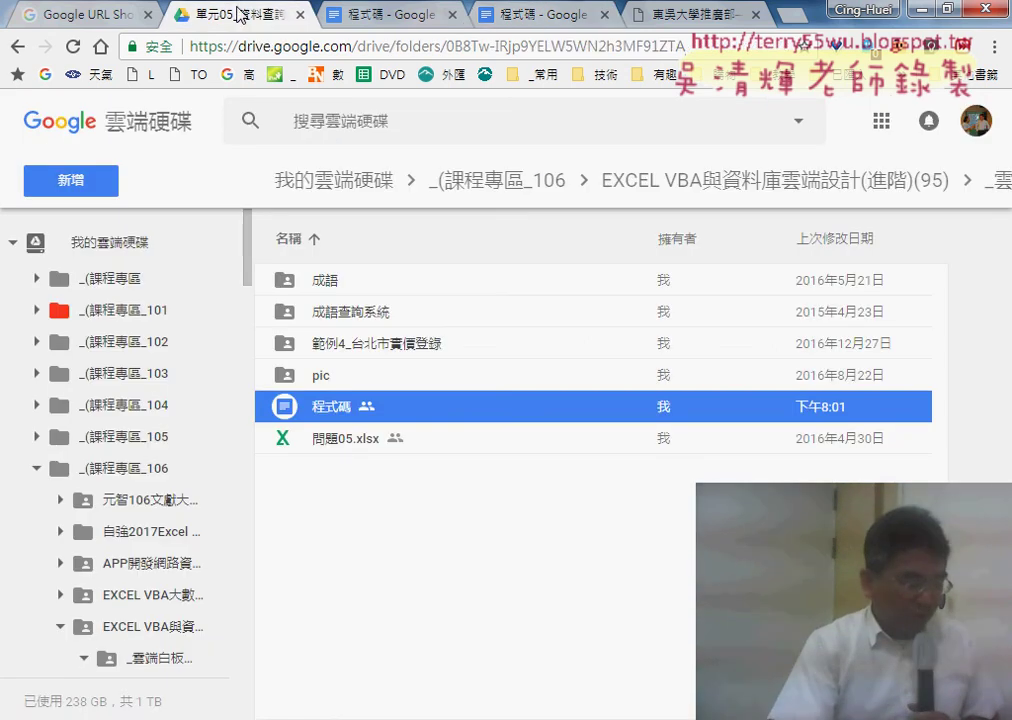
left_click(19, 48)
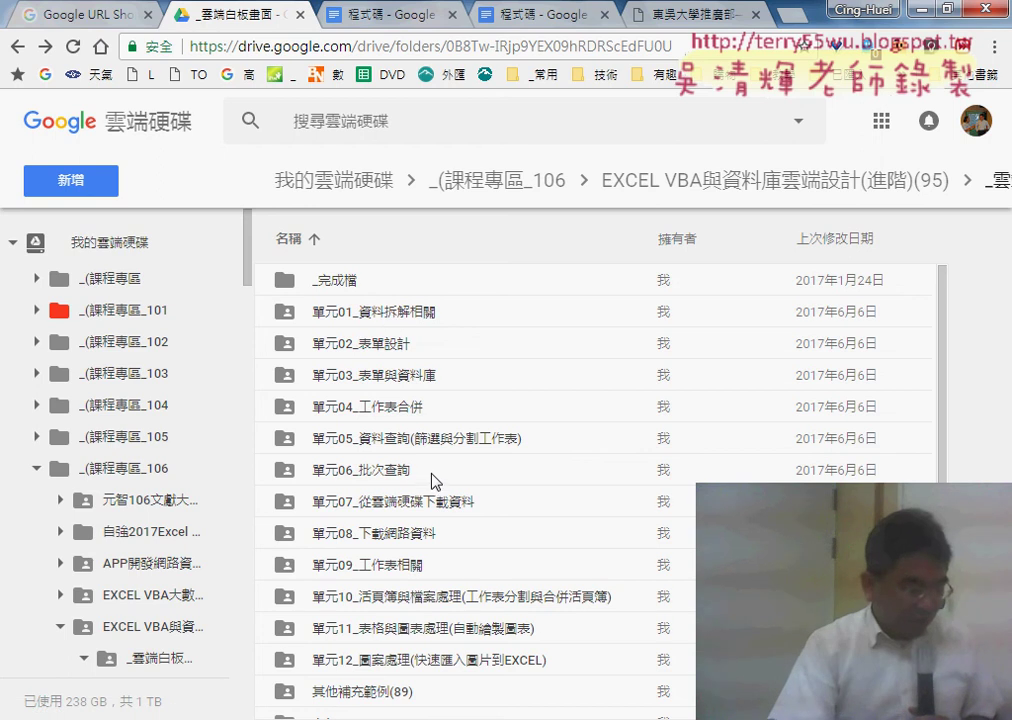